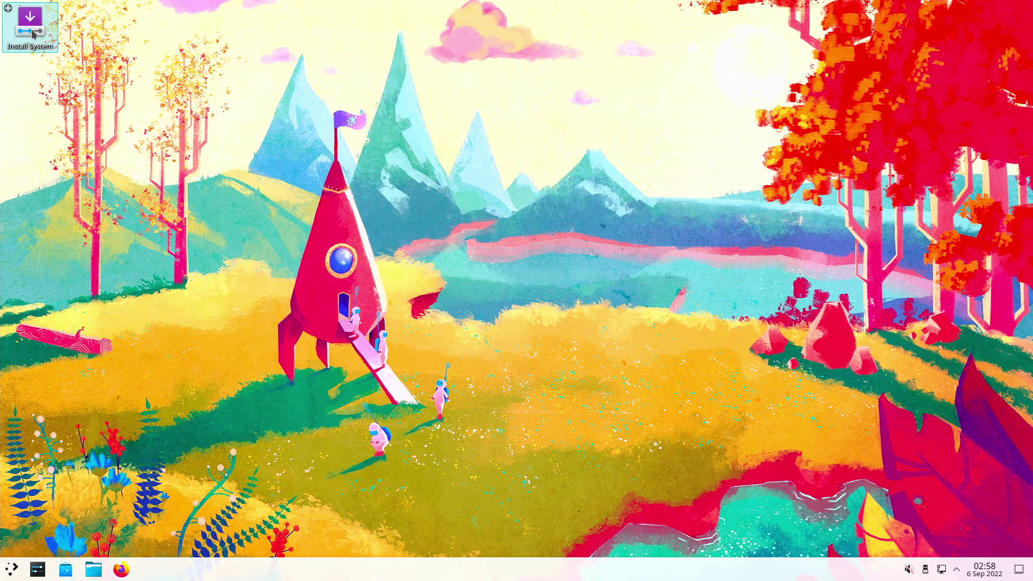
# Launch the KDE neon installer and set the time zone to America/Chicago
pyautogui.click(34, 34)
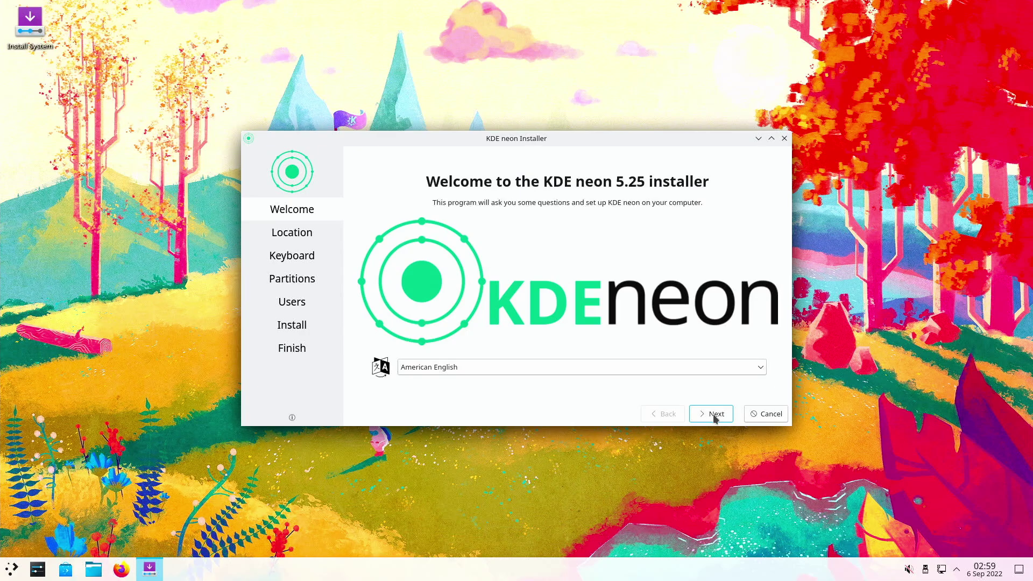
pyautogui.click(714, 418)
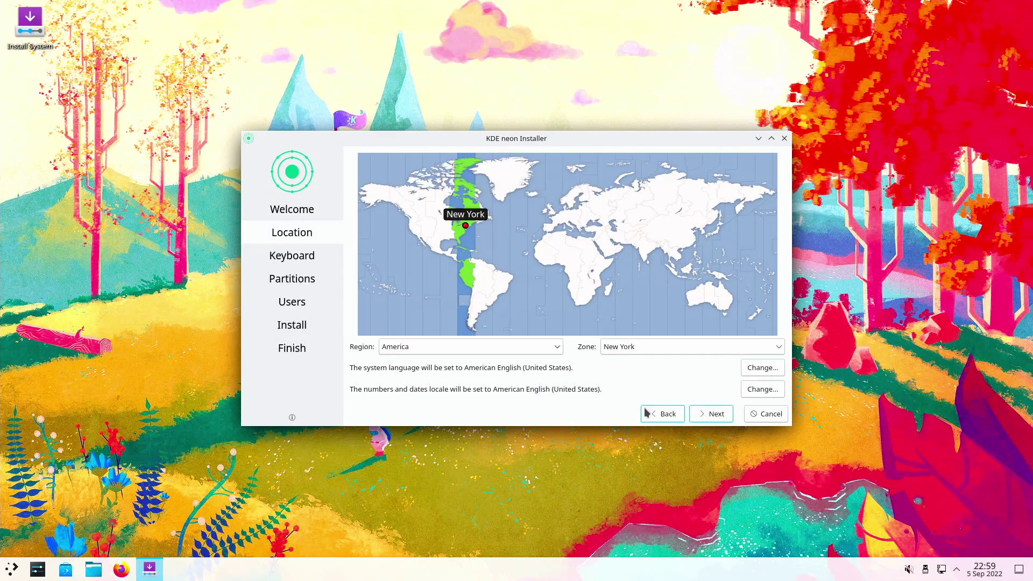
pyautogui.click(446, 226)
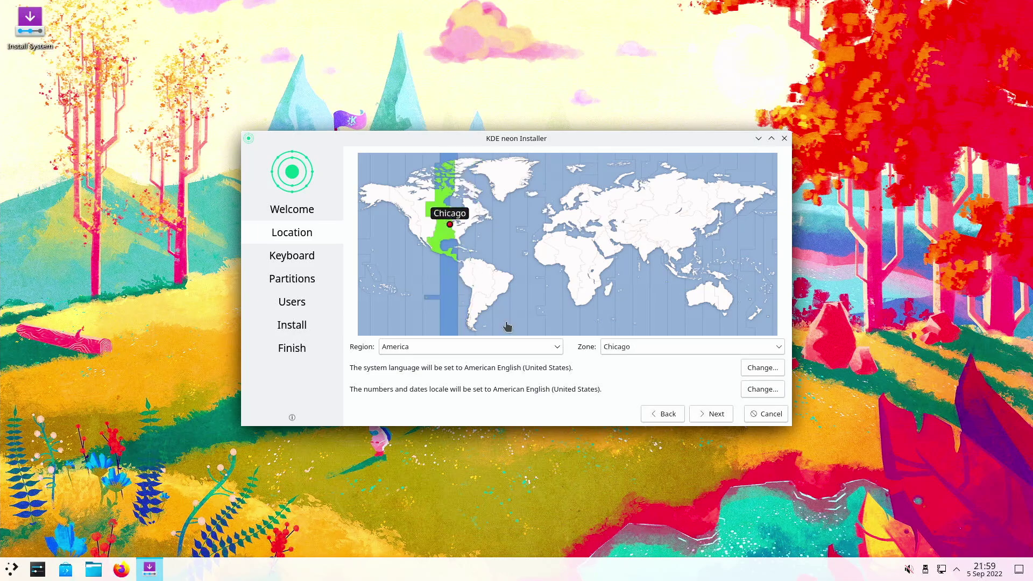
pyautogui.click(712, 414)
# Keep the Generic 105-key PC (intl.) keyboard with English (US) layout and continue to partitioning
pyautogui.click(559, 279)
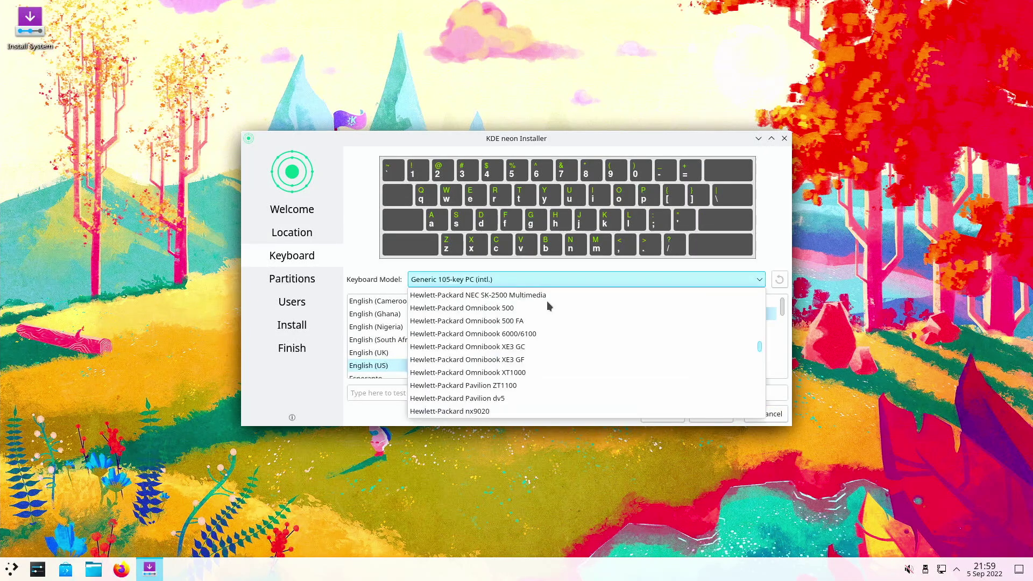
pyautogui.click(715, 281)
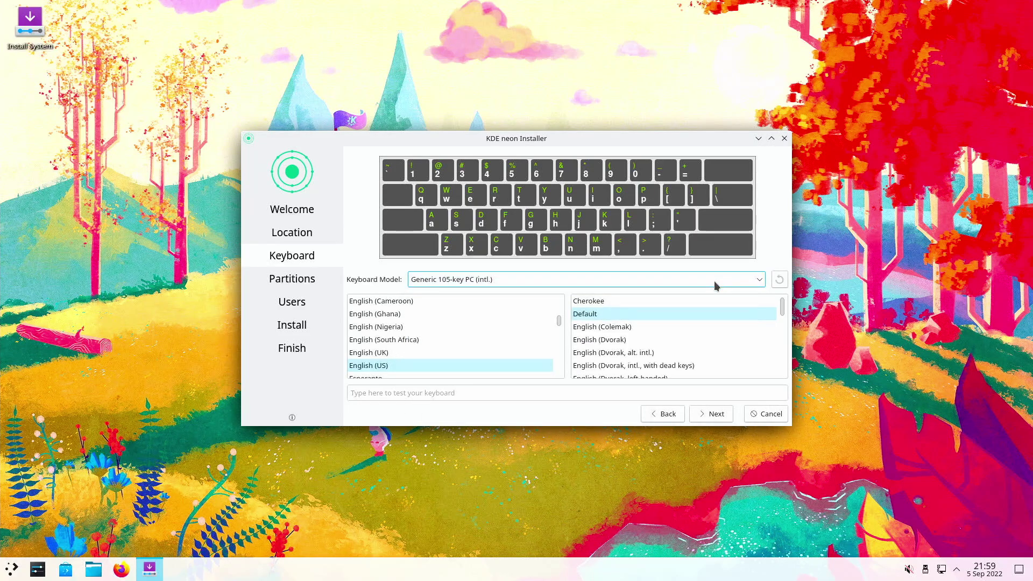
pyautogui.click(716, 415)
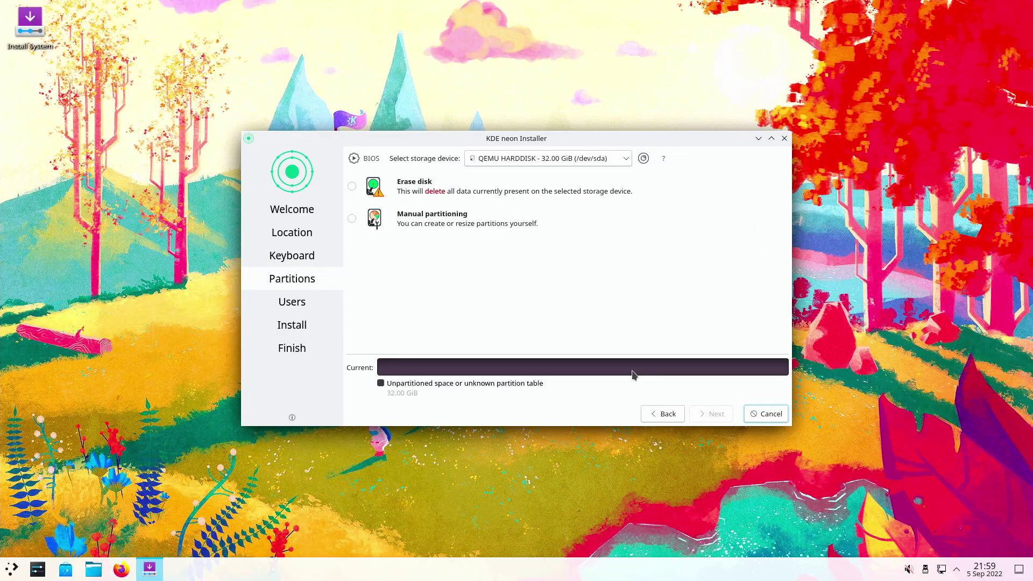
# Choose to erase the whole 32 GiB disk for KDE neon and start the installation
pyautogui.click(356, 196)
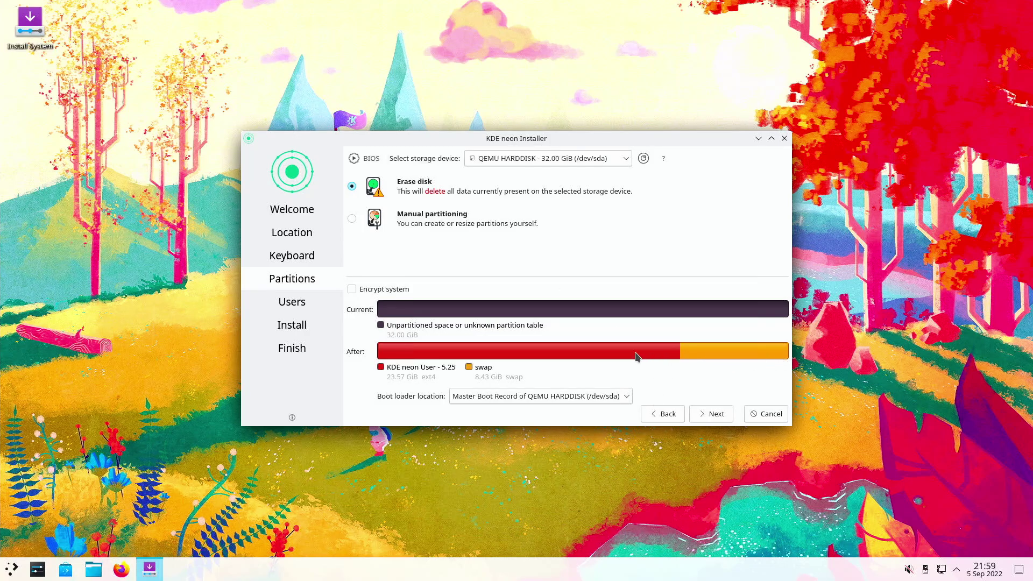
pyautogui.moveTo(636, 357)
pyautogui.moveTo(691, 357)
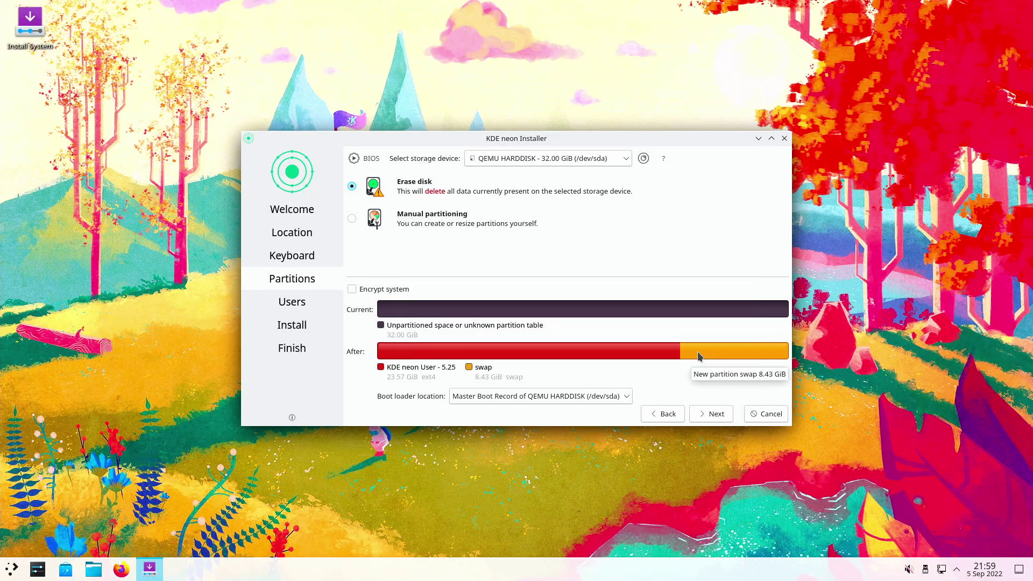
pyautogui.click(706, 412)
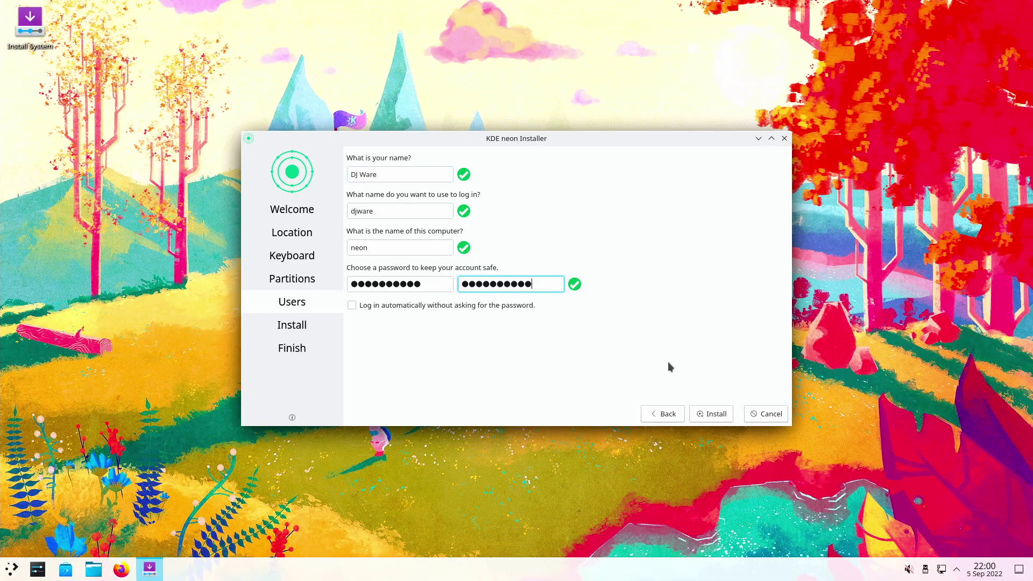
pyautogui.click(702, 417)
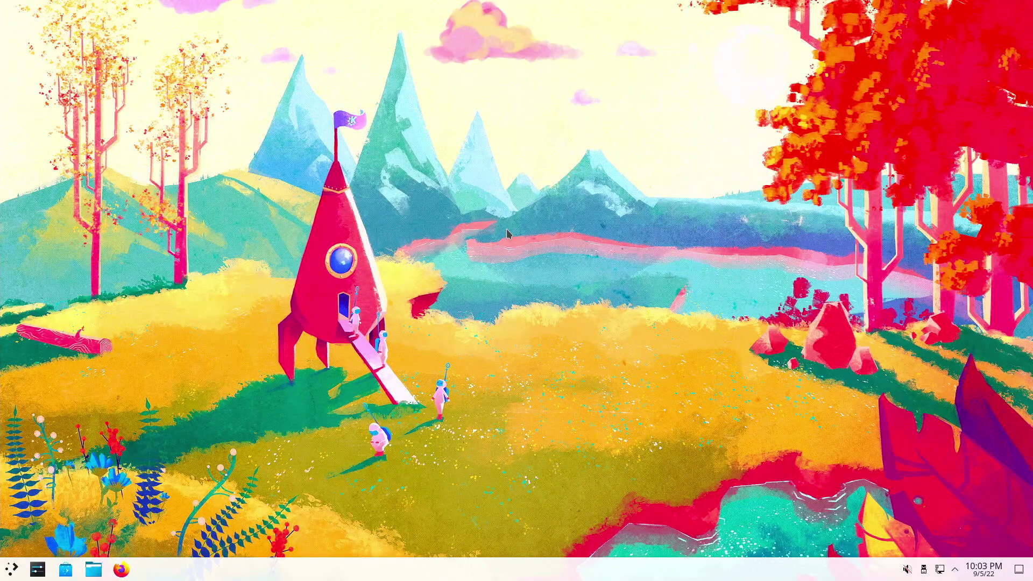
# Set the desktop wallpaper to Shell through Configure Desktop and Wallpaper
pyautogui.rightClick(507, 230)
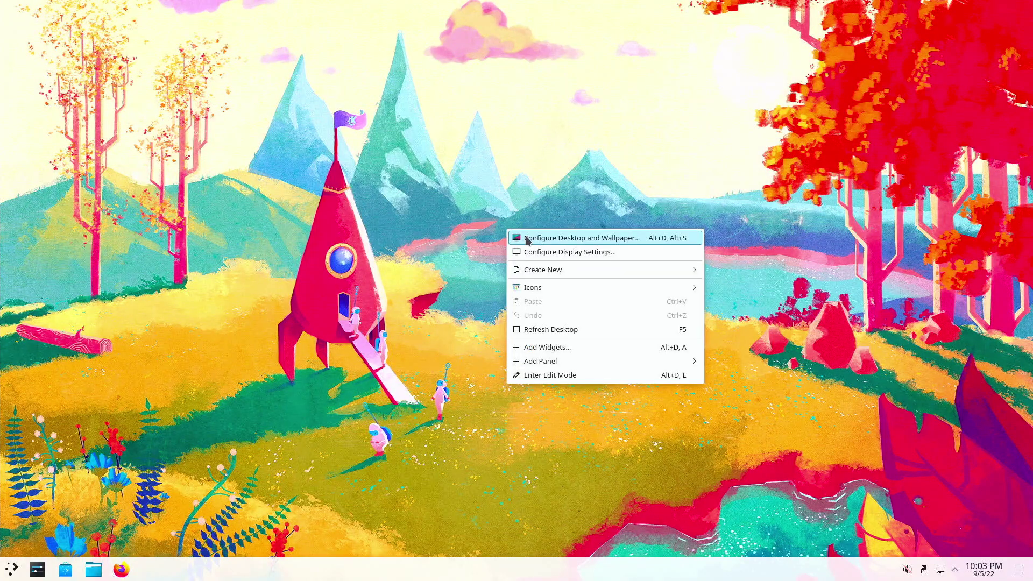
pyautogui.click(527, 239)
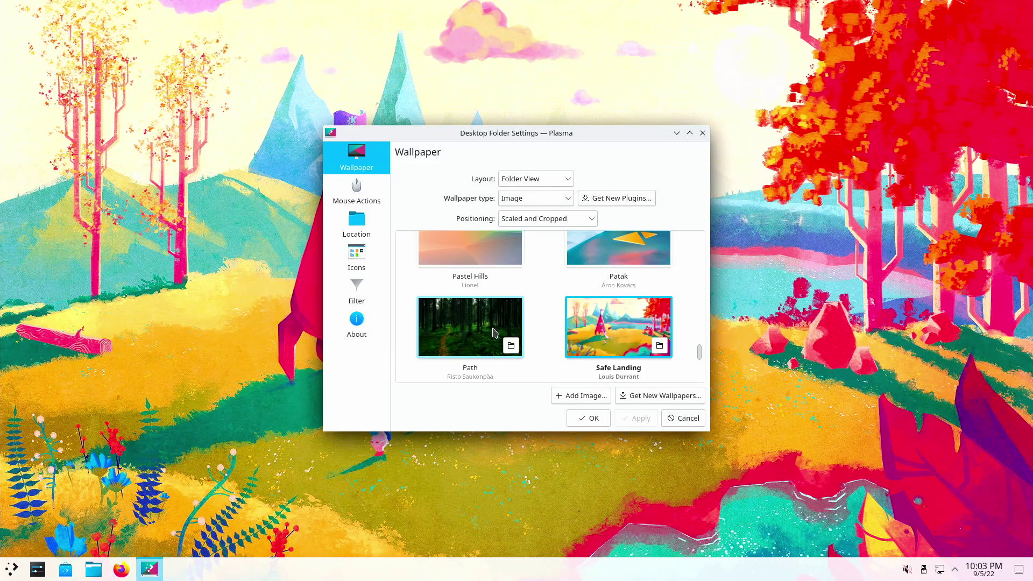
pyautogui.scroll(-1, 545, 323)
pyautogui.scroll(3, 545, 323)
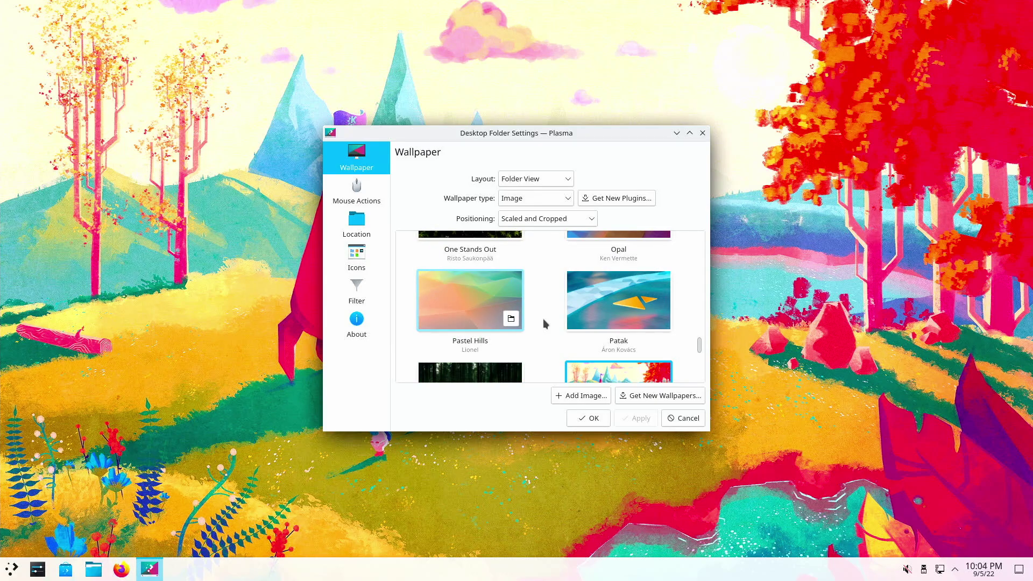
pyautogui.scroll(-3, 545, 323)
pyautogui.scroll(-1, 543, 320)
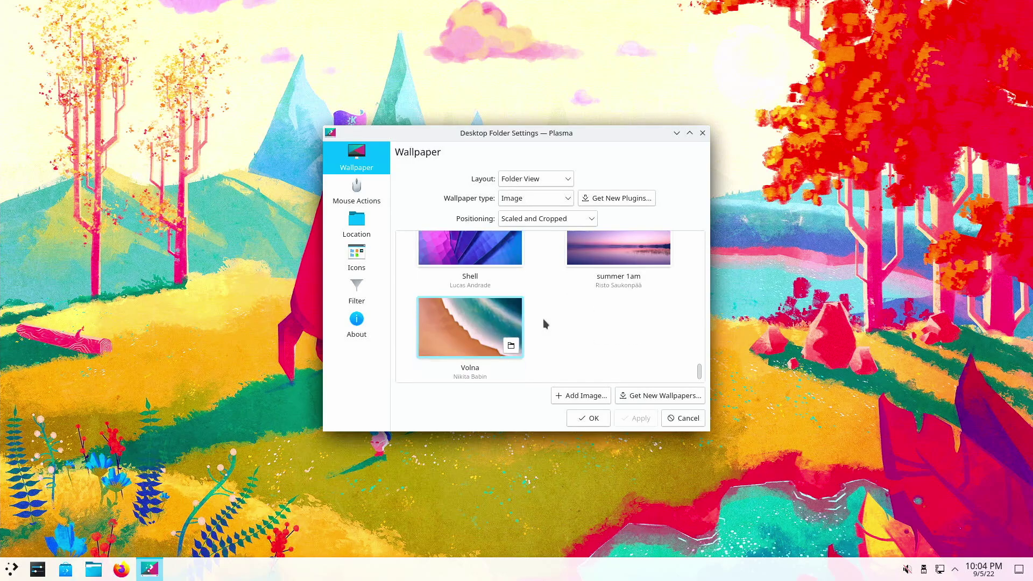
pyautogui.scroll(1, 543, 321)
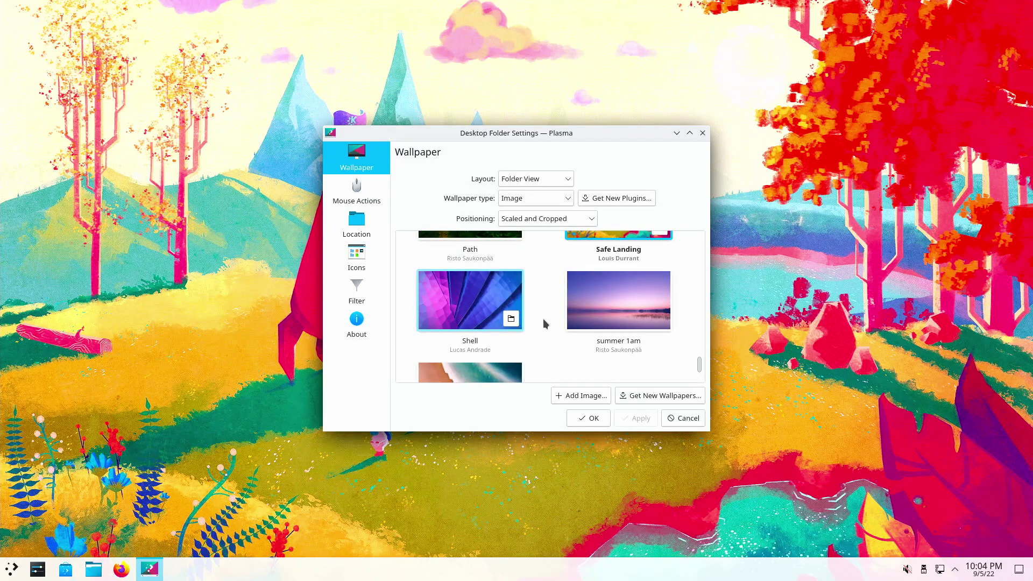
pyautogui.click(468, 307)
pyautogui.click(633, 420)
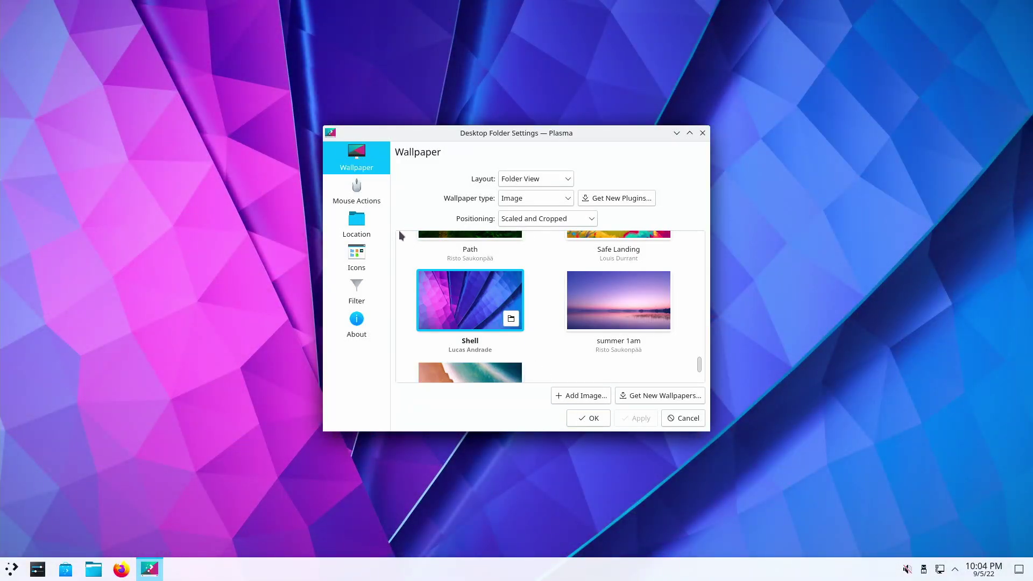
# Apply the Dark theme in Quick Settings and close System Settings
pyautogui.press('Return')
pyautogui.click(658, 151)
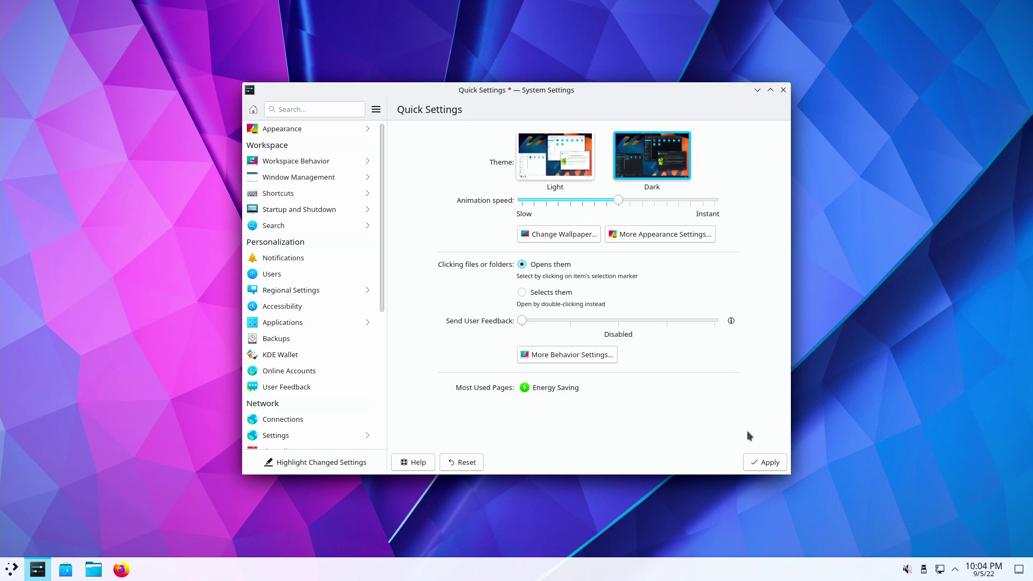
pyautogui.click(768, 463)
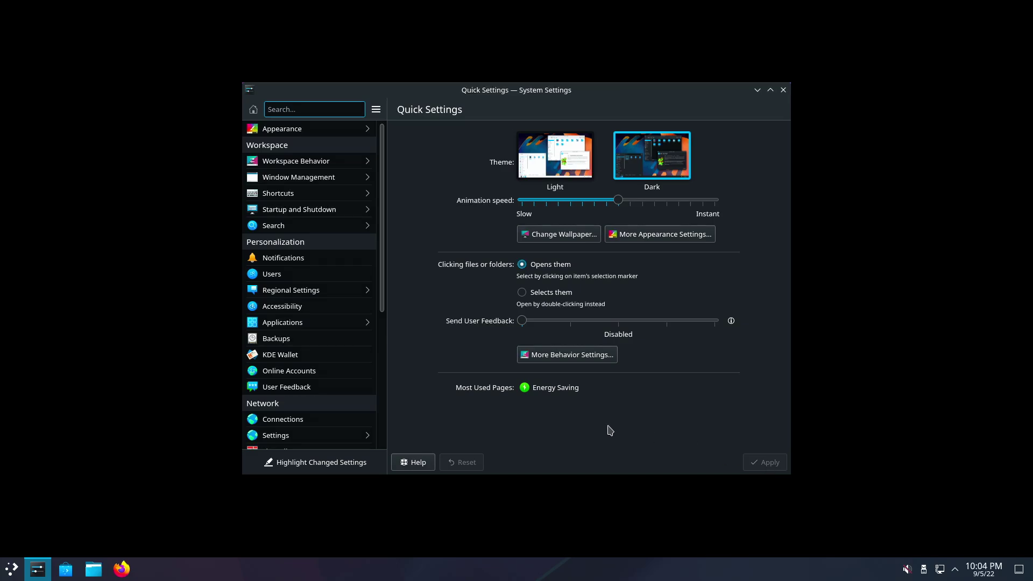
pyautogui.click(784, 90)
# Launch Konsole from the application launcher
pyautogui.click(12, 576)
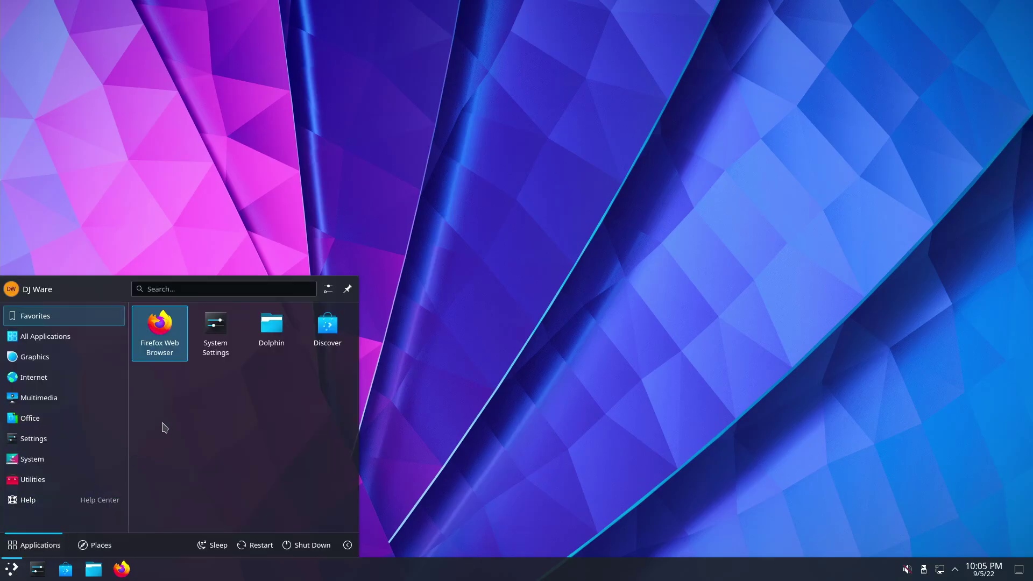
pyautogui.moveTo(76, 464)
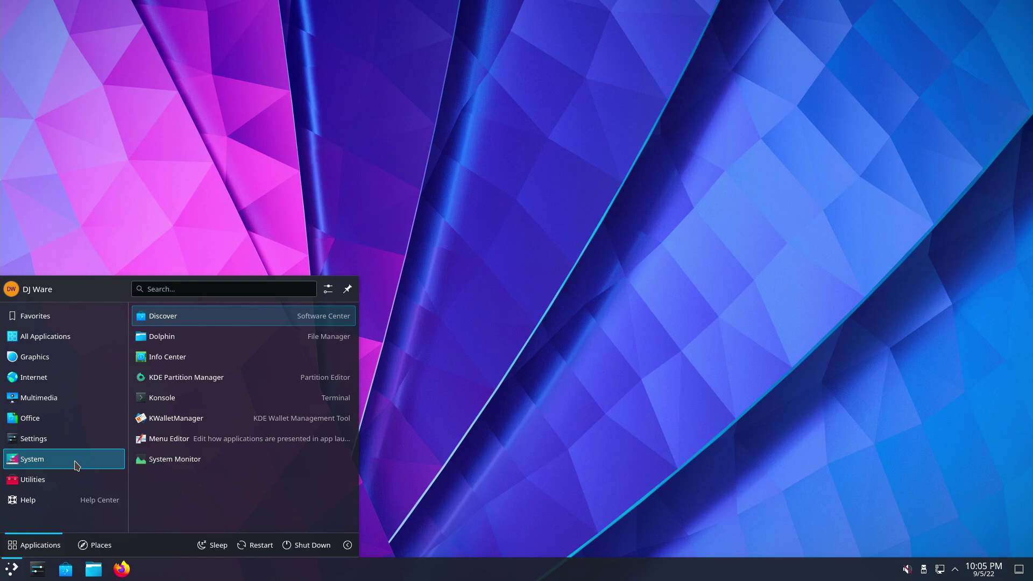
pyautogui.click(177, 404)
# Update packages with sudo pkcon update, then install neofetch, htop, git and glances
pyautogui.write('sudo')
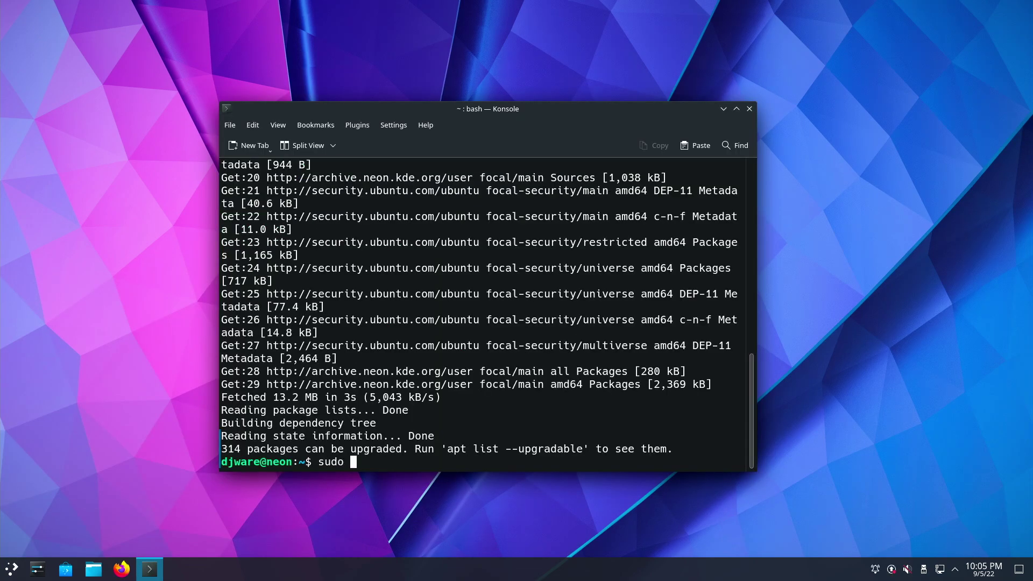
pyautogui.write('pkcop')
pyautogui.press('BackSpace')
pyautogui.press('BackSpace')
pyautogui.write('n update')
pyautogui.press('Return')
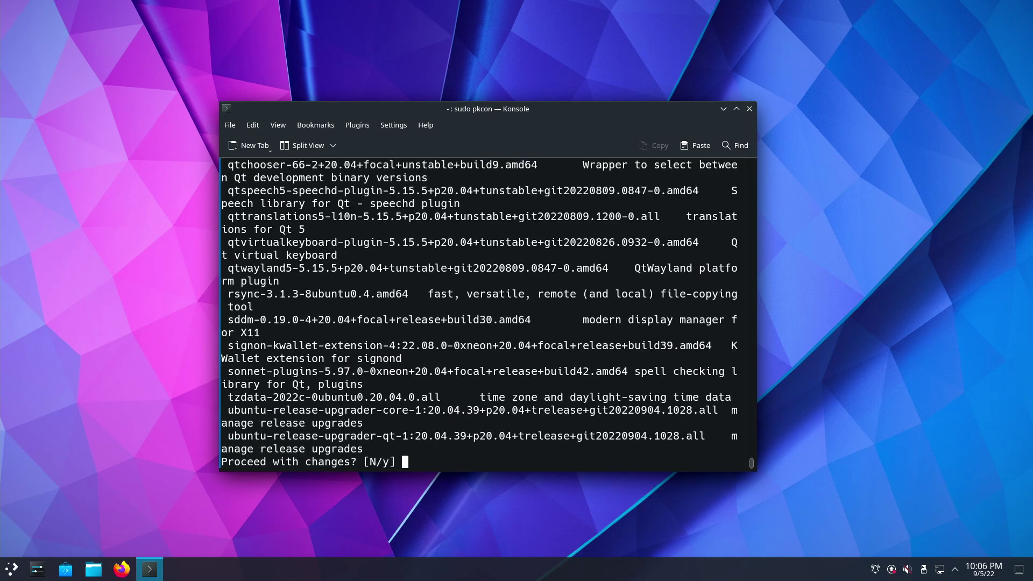
pyautogui.write('y')
pyautogui.press('Return')
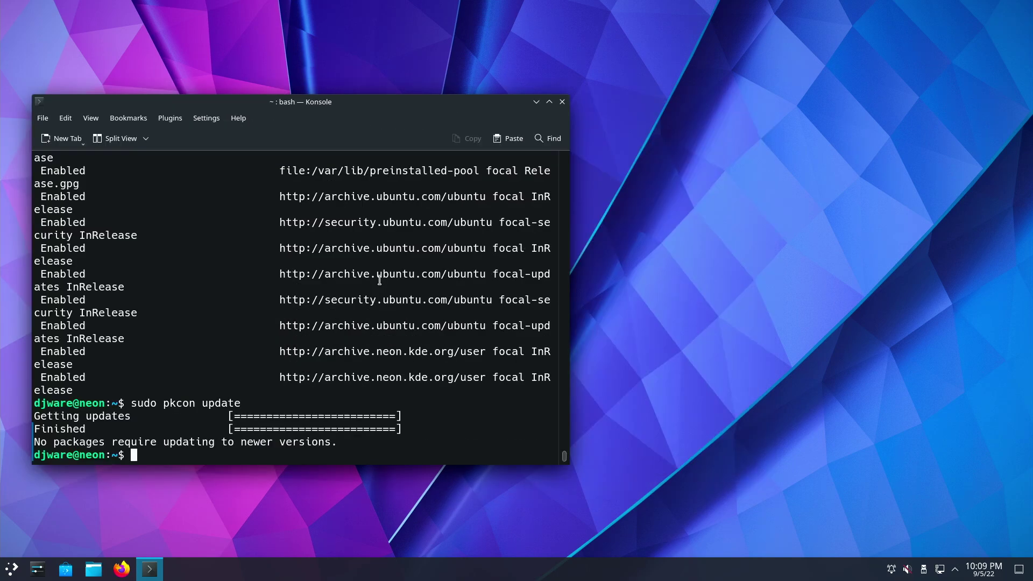
pyautogui.write('sudo pkcon instal')
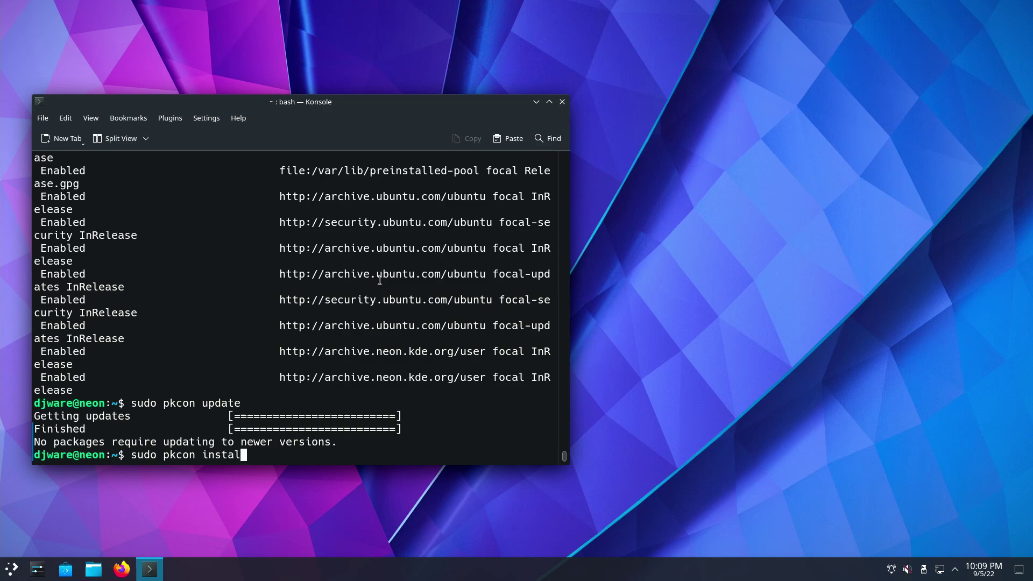
pyautogui.write('l neofetch htop git')
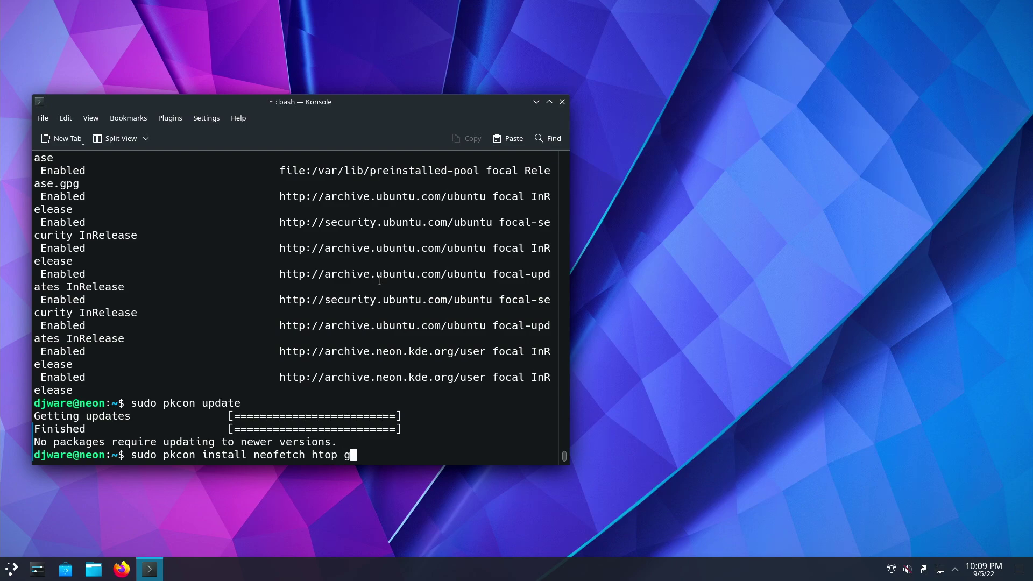
pyautogui.write(' glances')
pyautogui.press('Return')
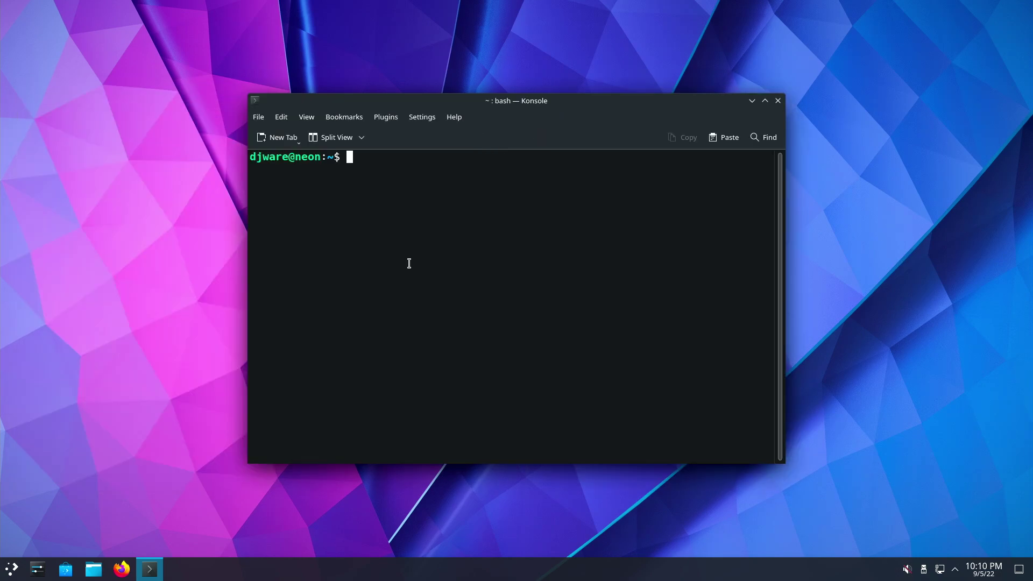
# Run htop to show live CPU, memory and process statistics in Konsole
pyautogui.write('htop')
pyautogui.press('Return')
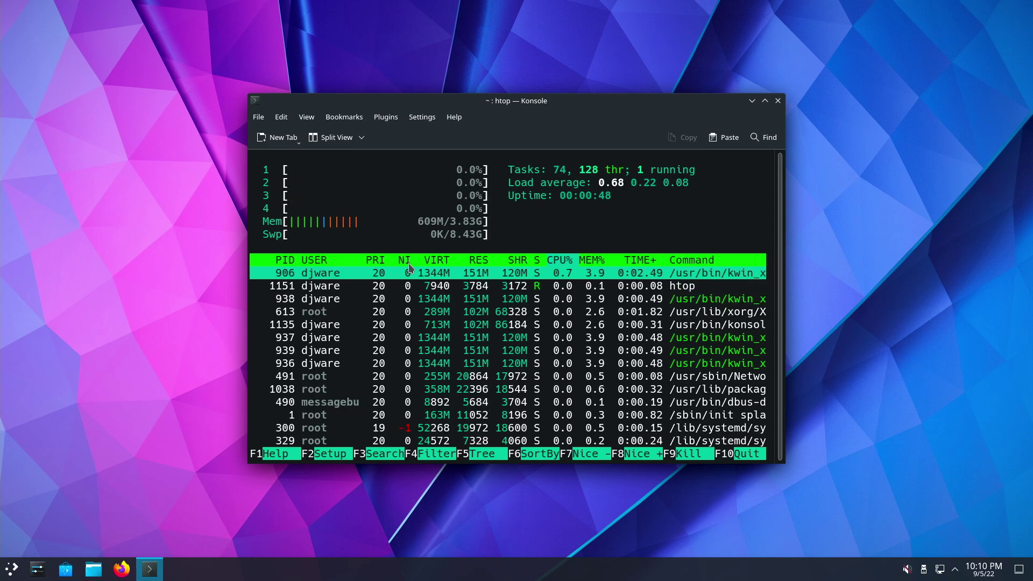
# Launch Firefox, arrange it beside the terminal, and quit htop with F10
pyautogui.click(118, 569)
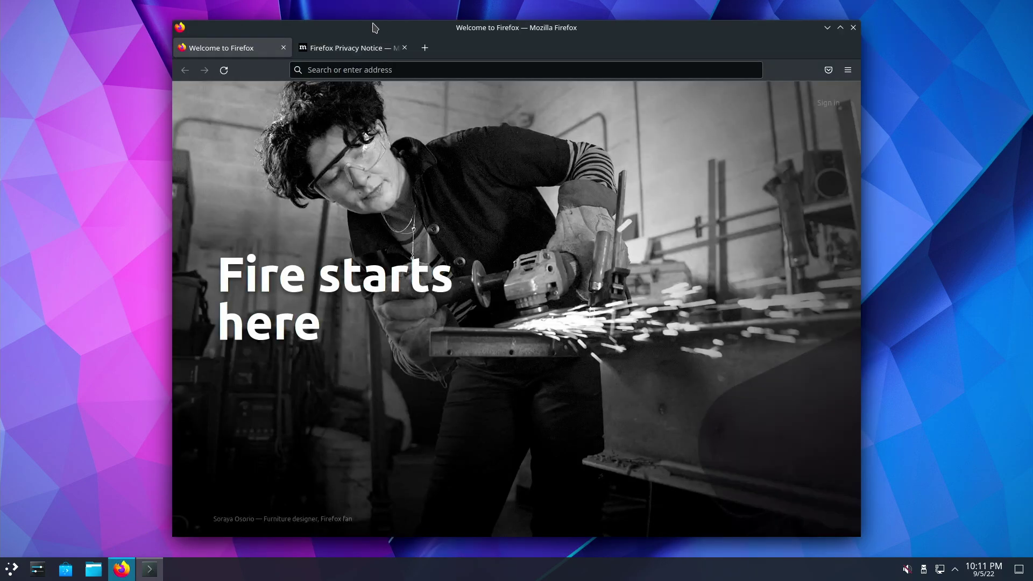
pyautogui.moveTo(374, 28); pyautogui.dragTo(695, 27)
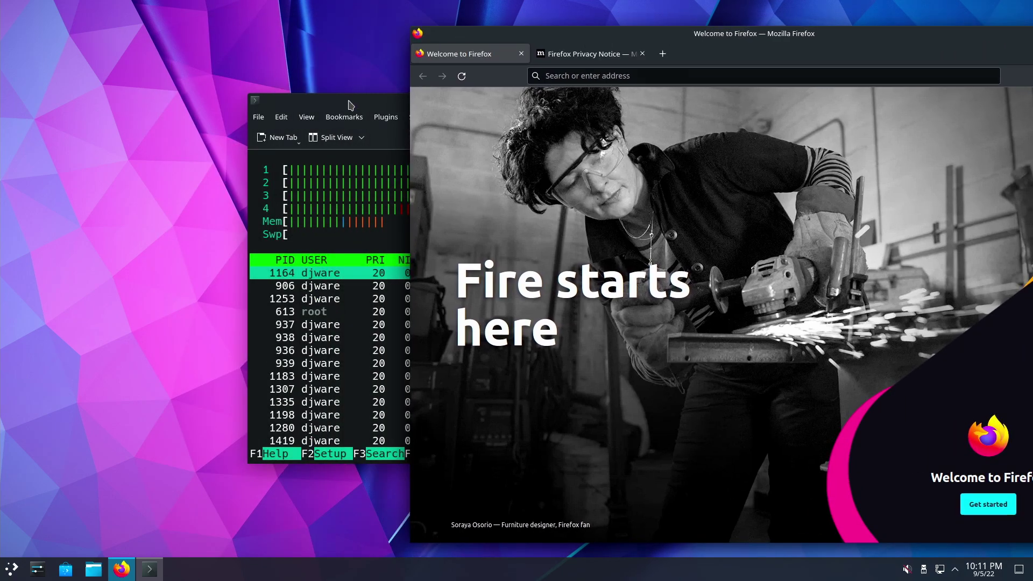
pyautogui.moveTo(323, 92); pyautogui.dragTo(185, 74)
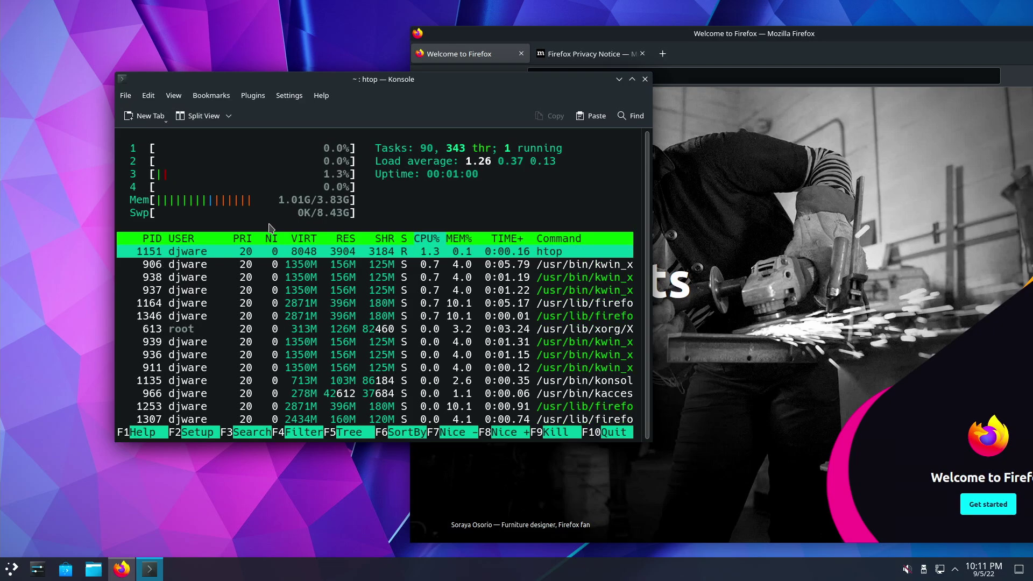
pyautogui.click(818, 36)
pyautogui.moveTo(818, 35); pyautogui.dragTo(789, 35)
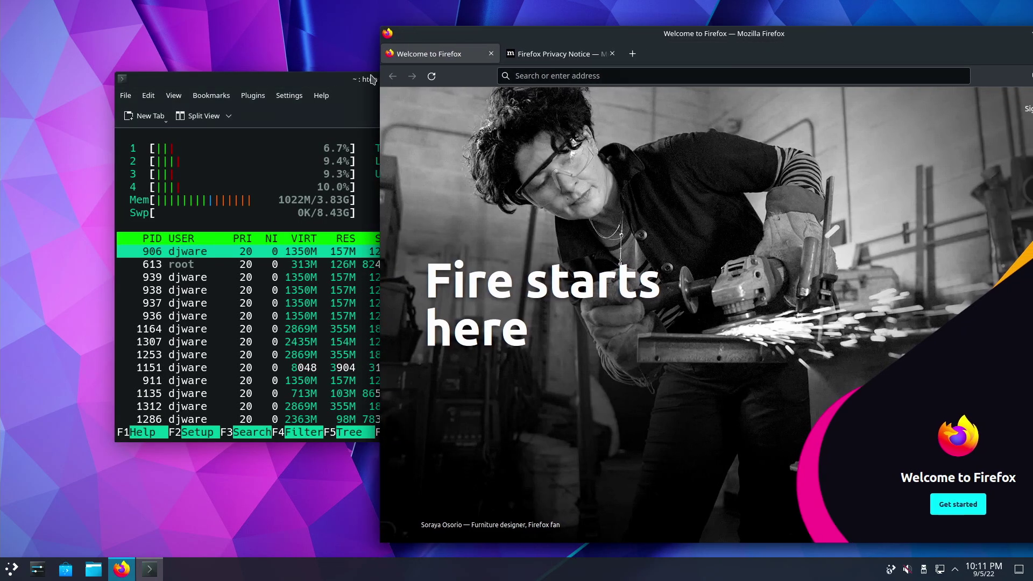
pyautogui.moveTo(303, 79); pyautogui.dragTo(251, 73)
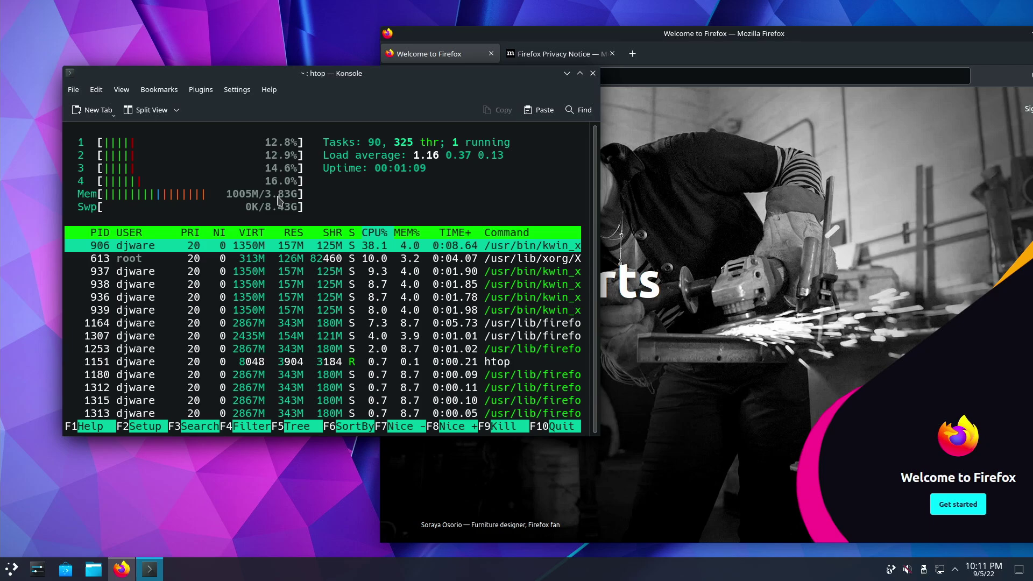
pyautogui.press('F10')
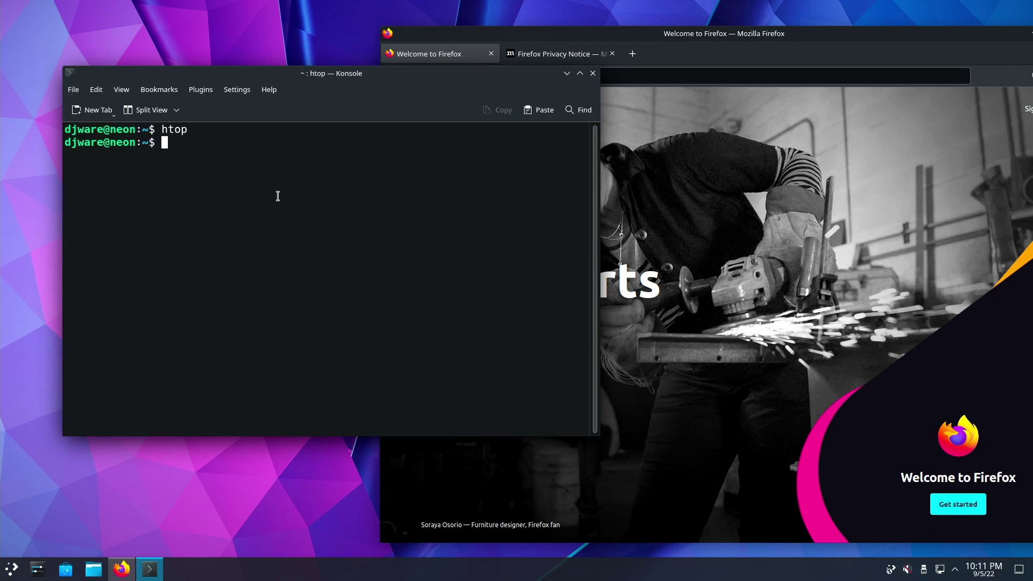
# Run glances --disable-plugin ip and select the 1.22G used-memory figure
pyautogui.write('glances')
pyautogui.write('-')
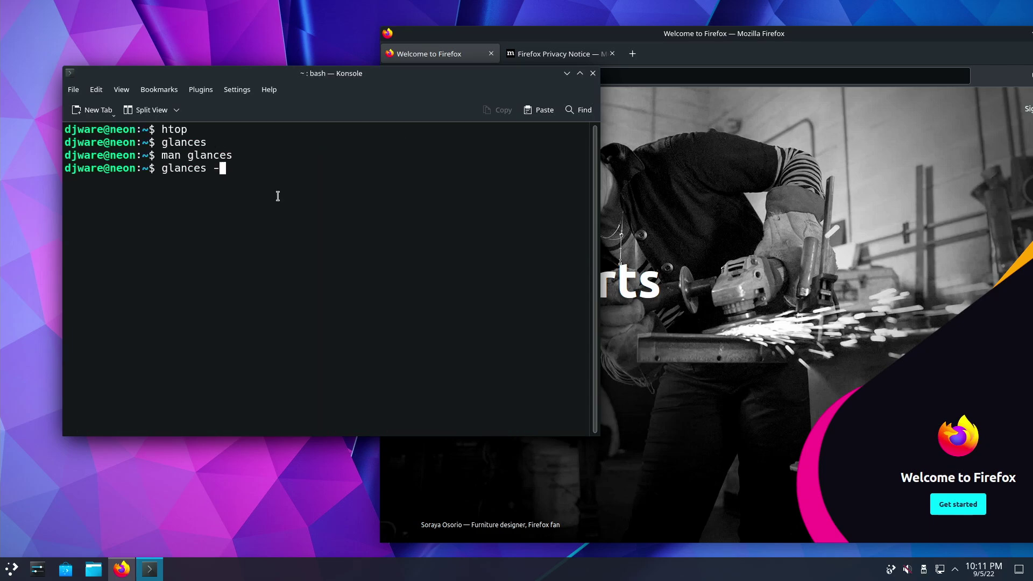
pyautogui.write('-disable-plu')
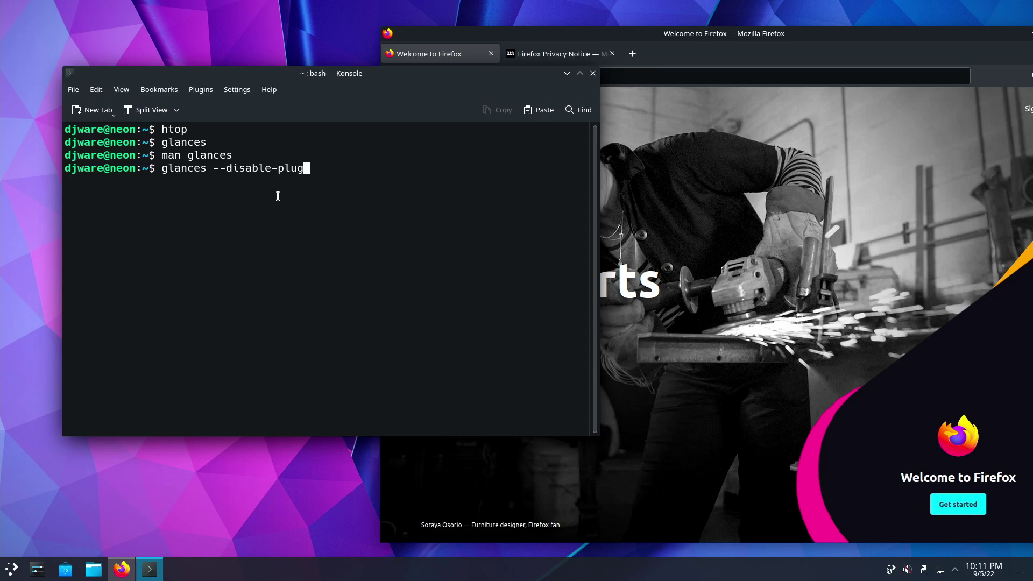
pyautogui.write('g')
pyautogui.write('in ip')
pyautogui.press('Return')
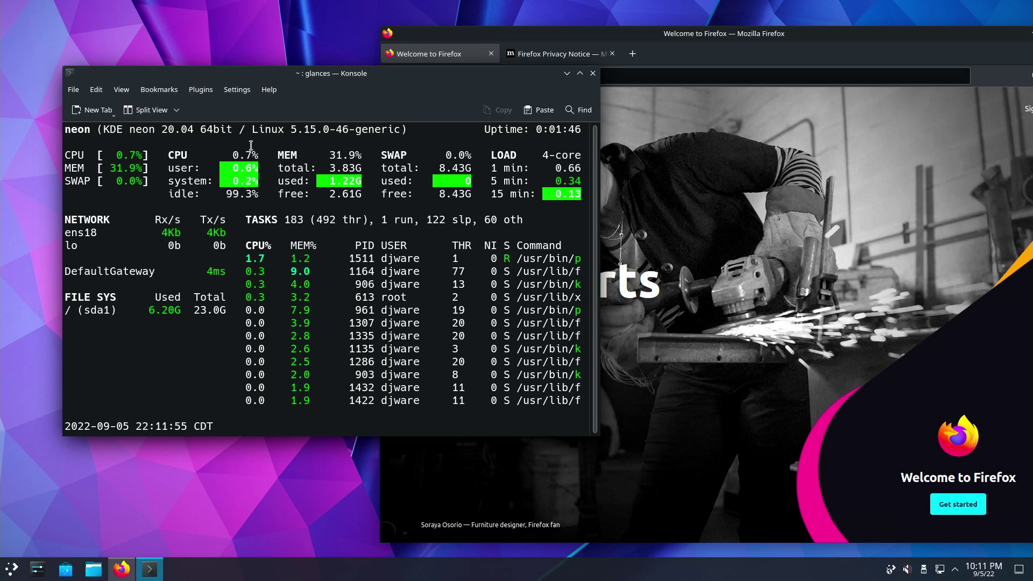
pyautogui.moveTo(320, 177); pyautogui.dragTo(365, 181)
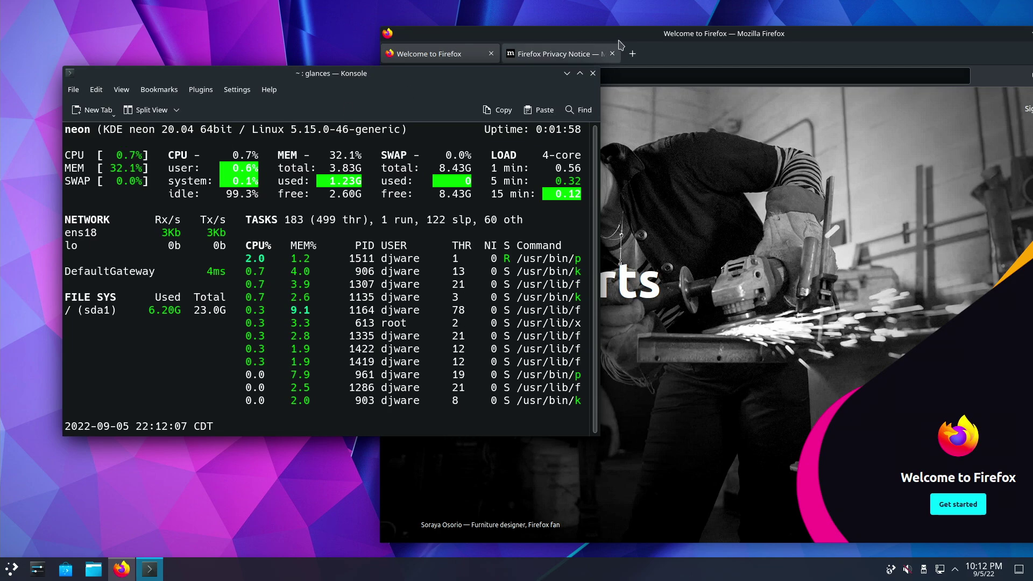
# Bring Firefox forward, move it fully onscreen, and close it
pyautogui.click(692, 36)
pyautogui.moveTo(692, 37); pyautogui.dragTo(644, 35)
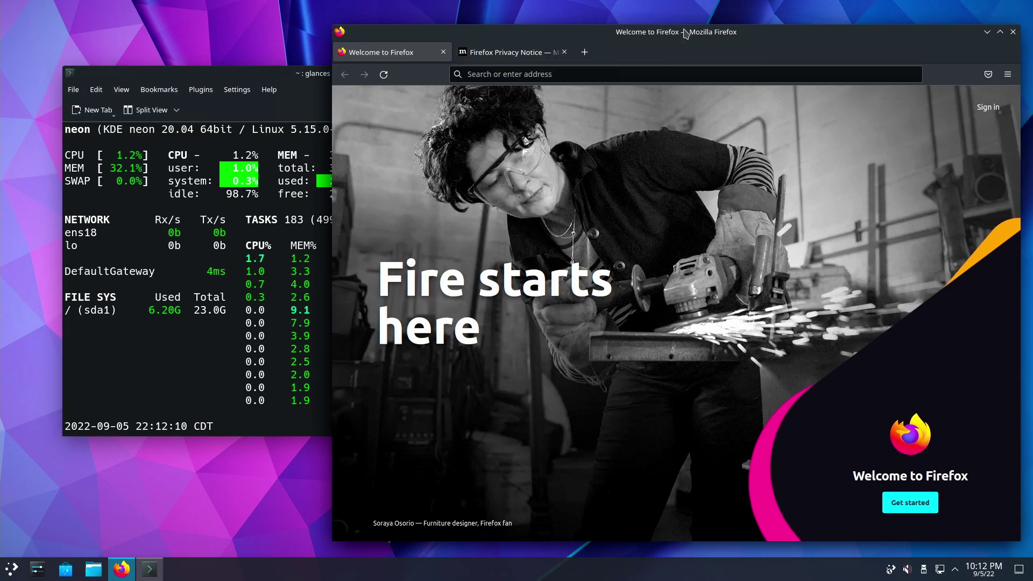
pyautogui.click(1013, 32)
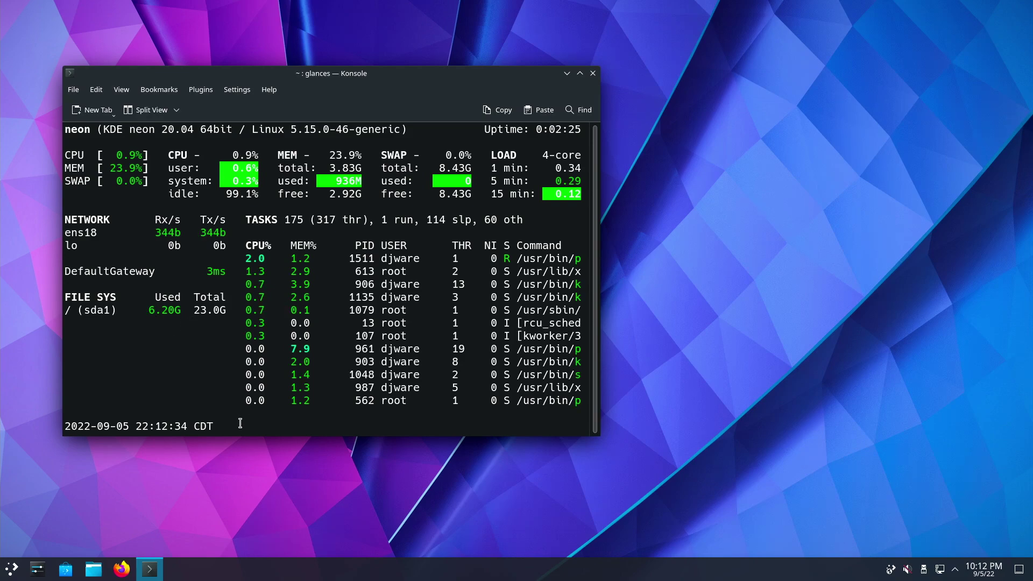
# Quit glances with q and run neofetch to show the KDE neon system summary
pyautogui.write('qneofetch')
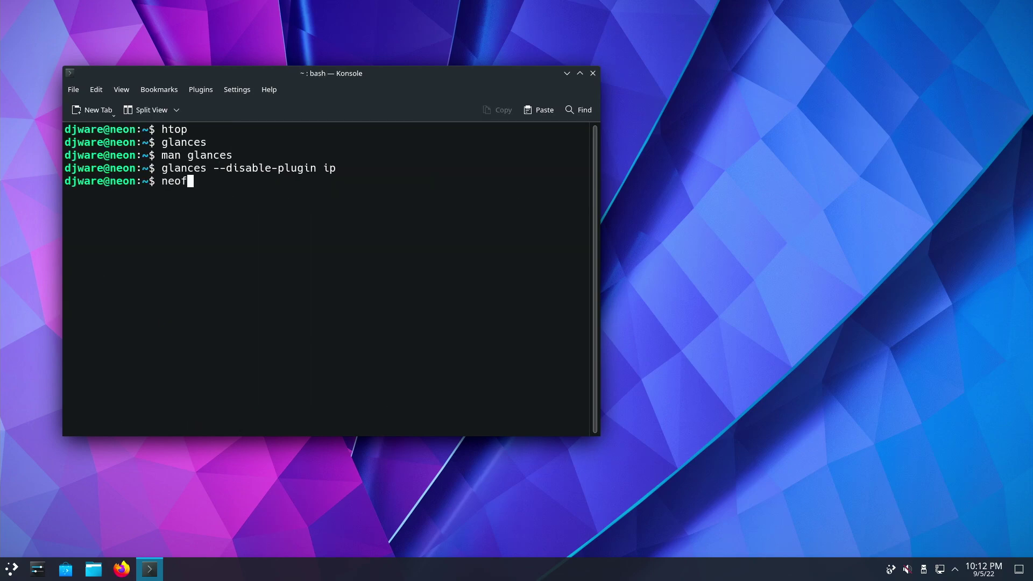
pyautogui.press('Return')
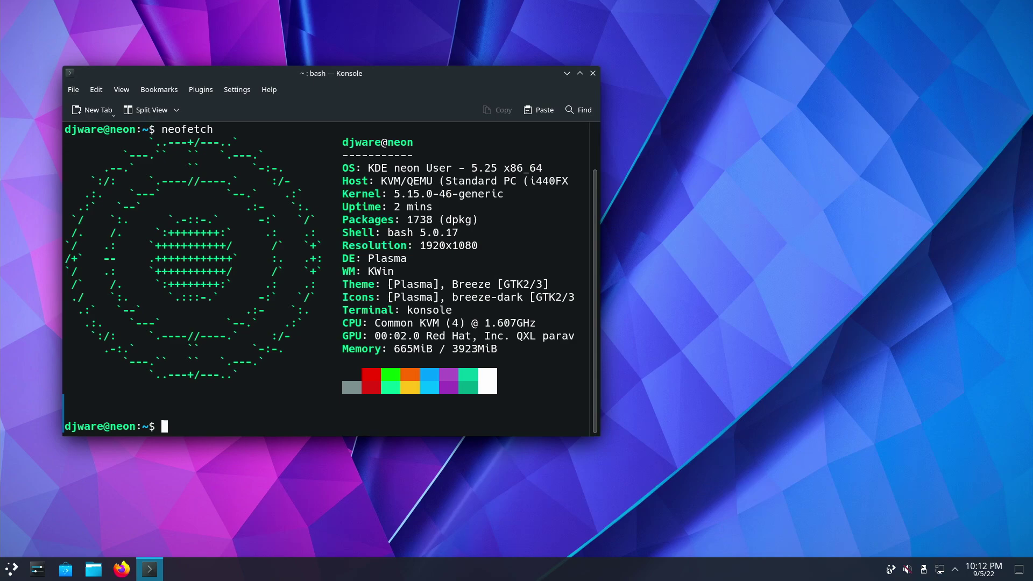
pyautogui.click(37, 569)
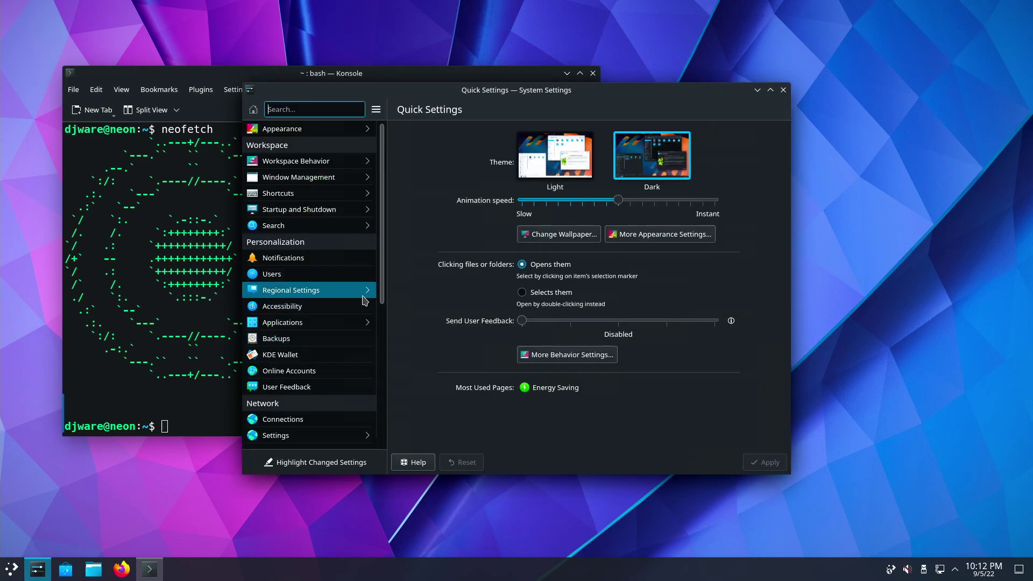
pyautogui.scroll(-5, 365, 300)
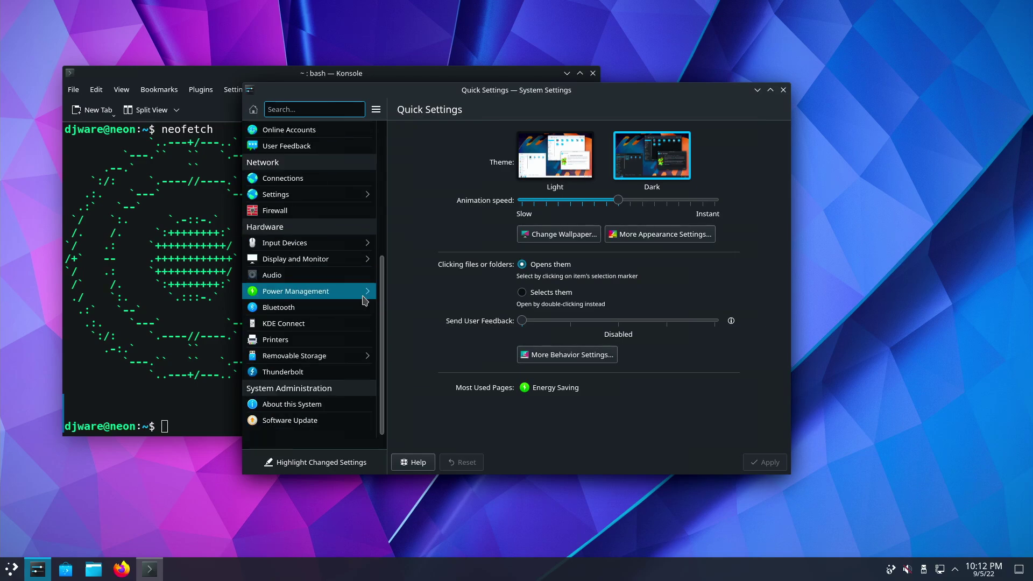
pyautogui.click(339, 408)
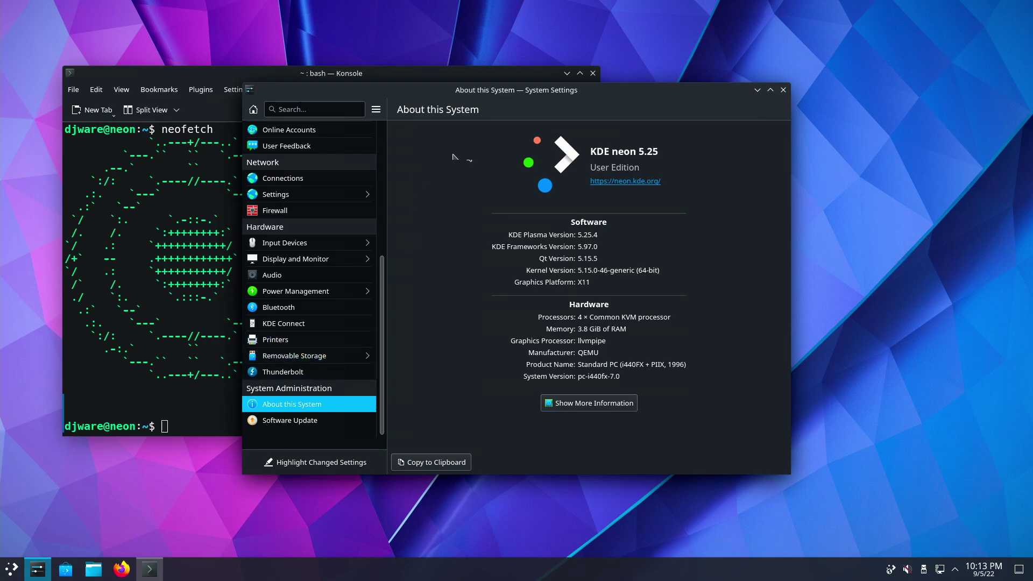
pyautogui.click(784, 90)
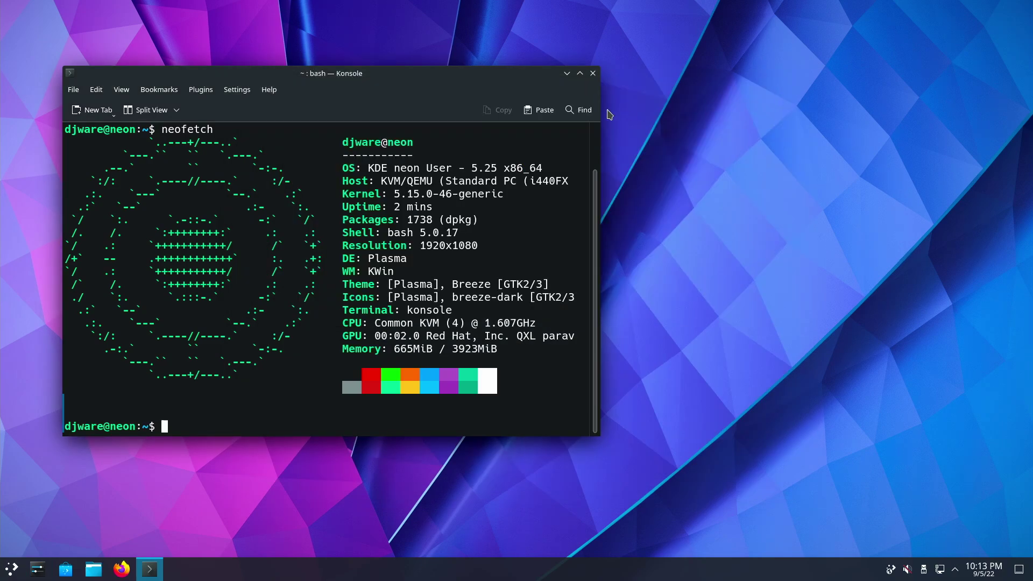
# Log out of the current Plasma session from the launcher's Leave options
pyautogui.moveTo(480, 83); pyautogui.dragTo(485, 83)
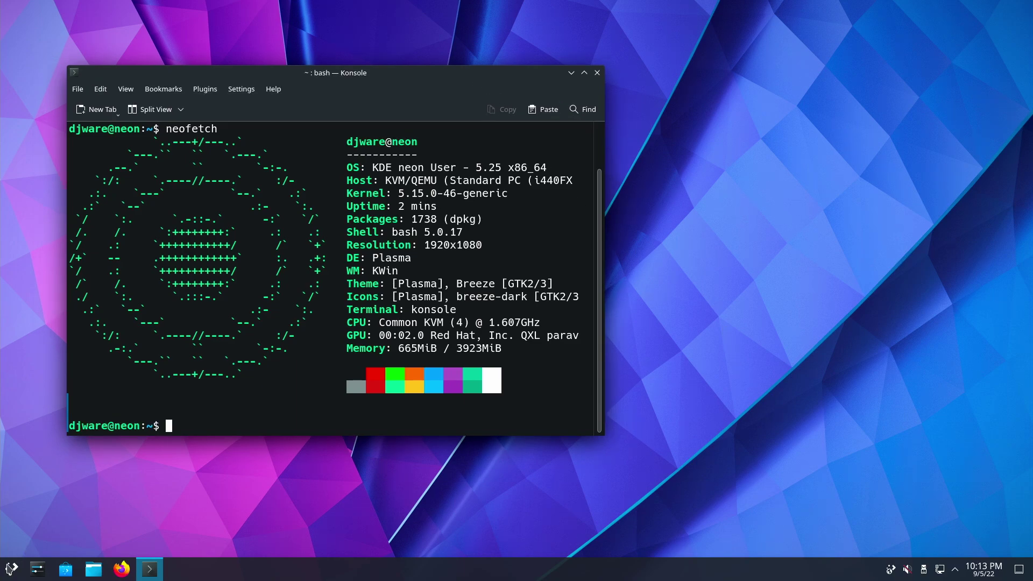
pyautogui.click(10, 569)
pyautogui.click(347, 545)
pyautogui.click(334, 523)
# Select the Plasma (Wayland) session at the login screen and enter the account password
pyautogui.click(165, 570)
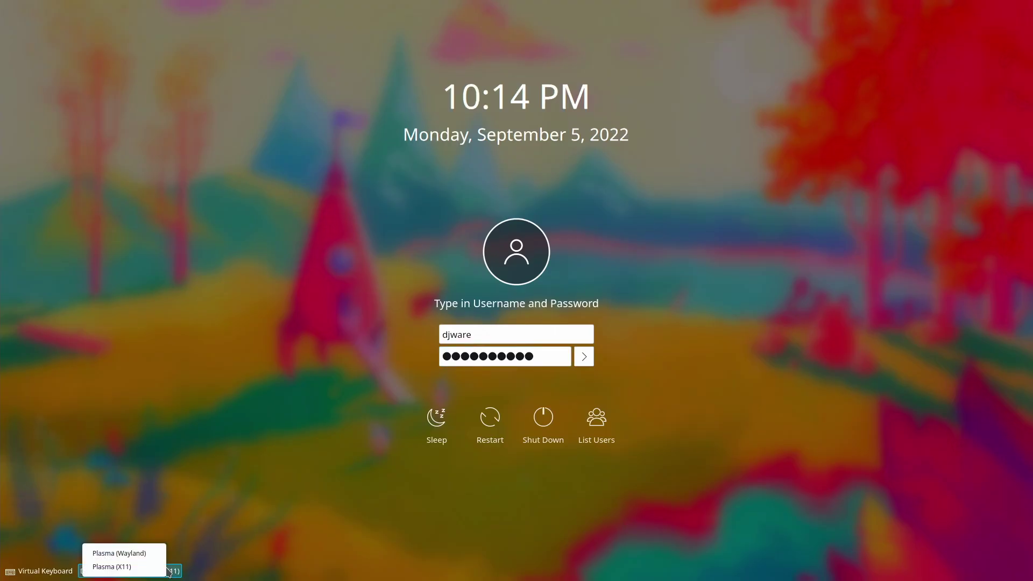
pyautogui.click(148, 554)
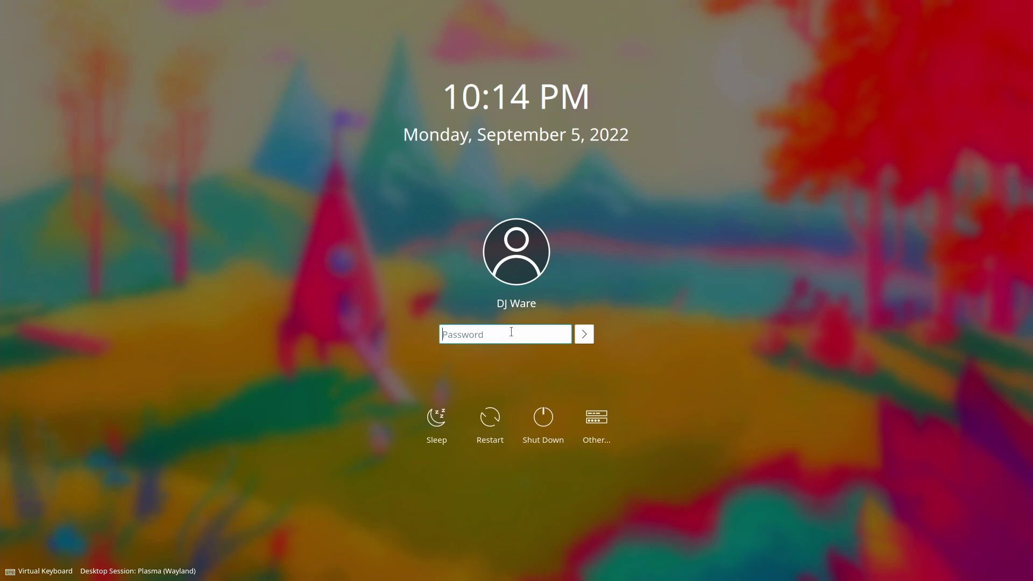
pyautogui.write('••••••••••')
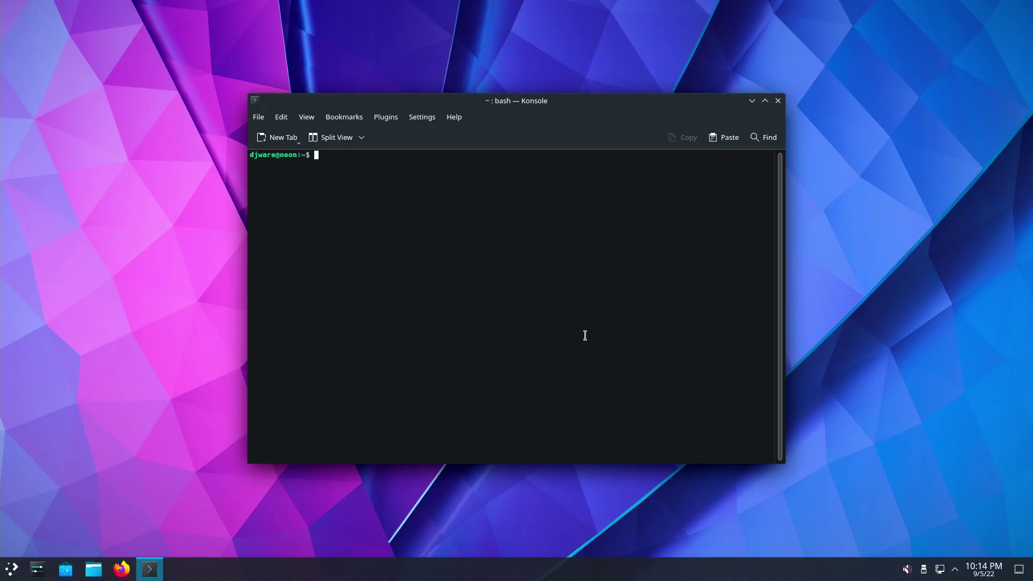
# Check About this System shows Wayland as the graphics platform, then close System Settings
pyautogui.click(32, 565)
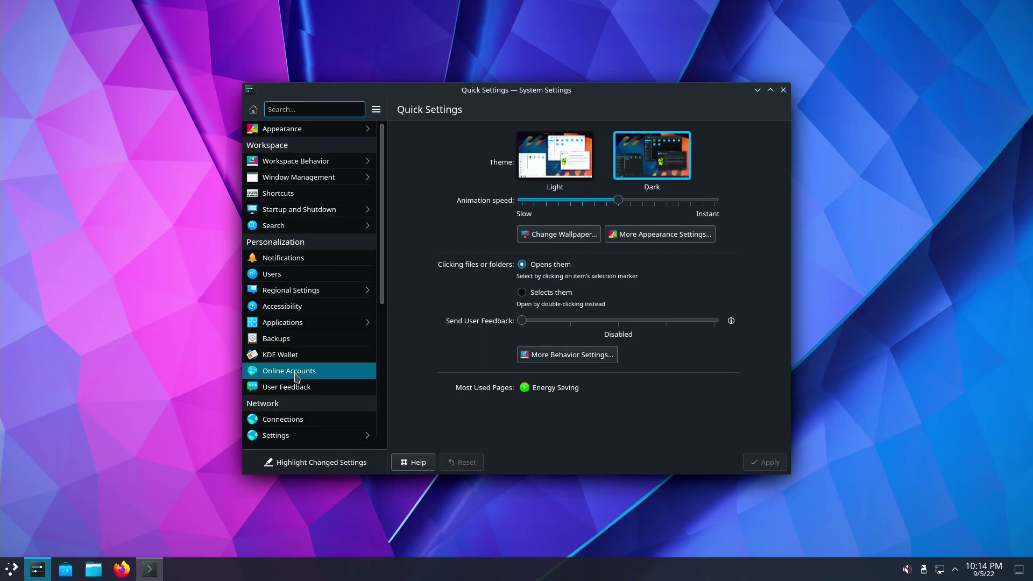
pyautogui.scroll(-5, 296, 397)
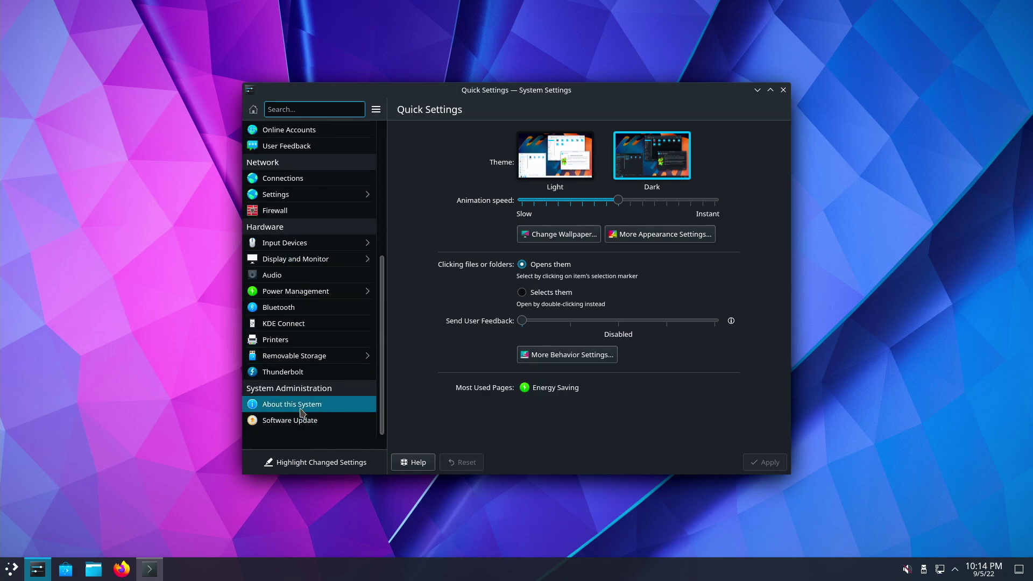
pyautogui.click(300, 411)
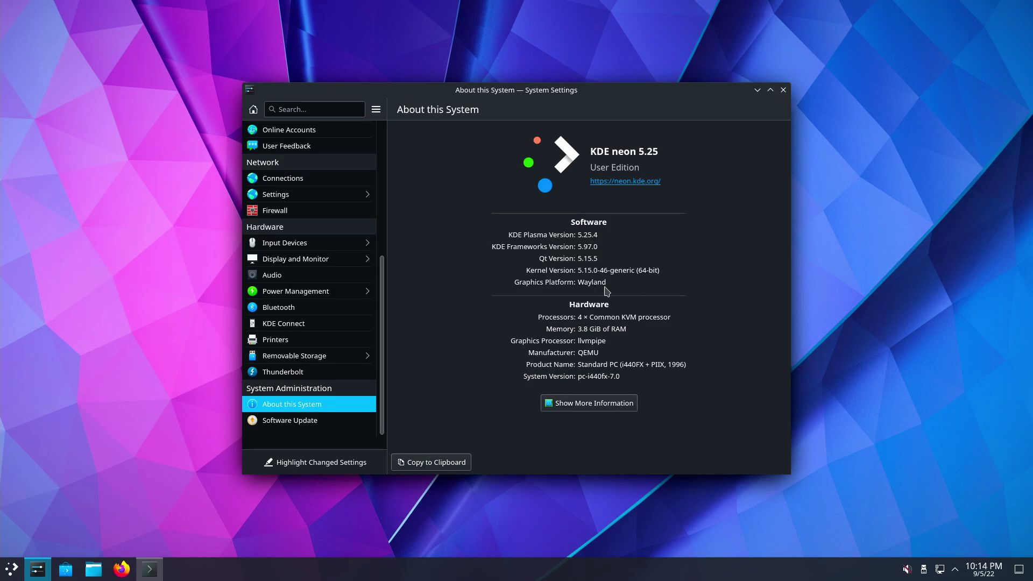
pyautogui.click(783, 90)
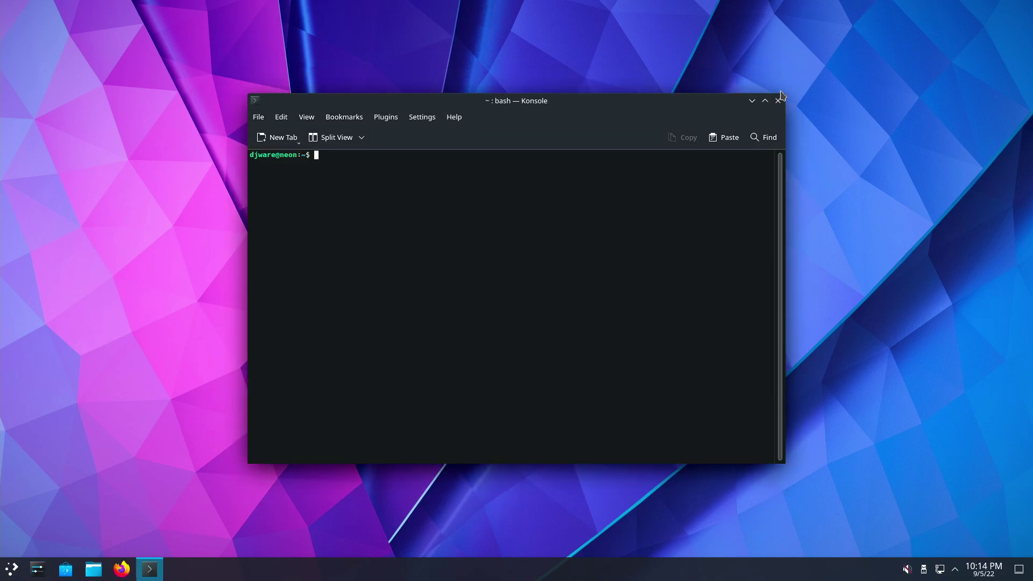
# Run the terminal command, then confirm in About Firefox that Firefox is version 104.0 (64-bit)
pyautogui.write('ks')
pyautogui.press('Return')
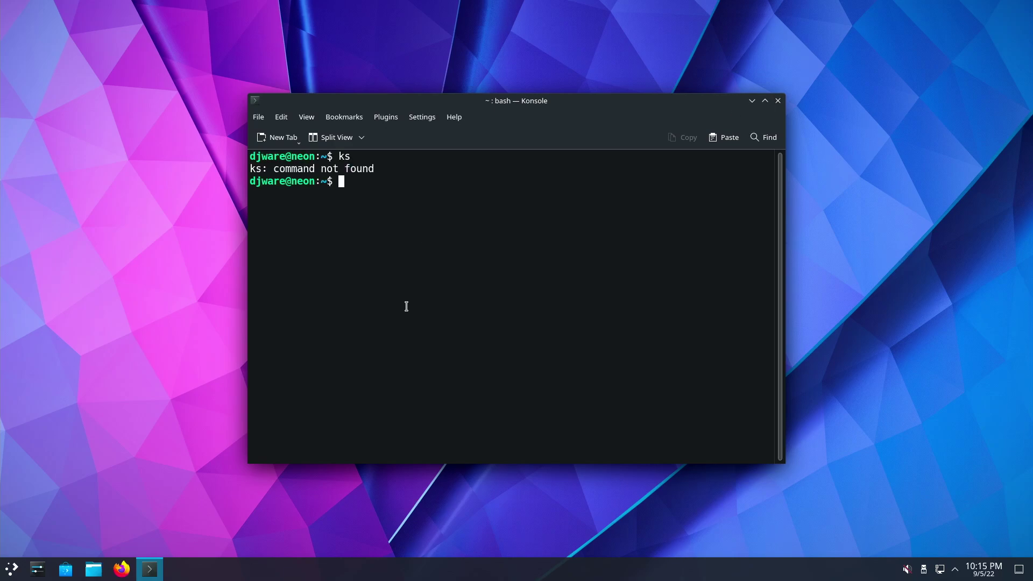
pyautogui.click(130, 573)
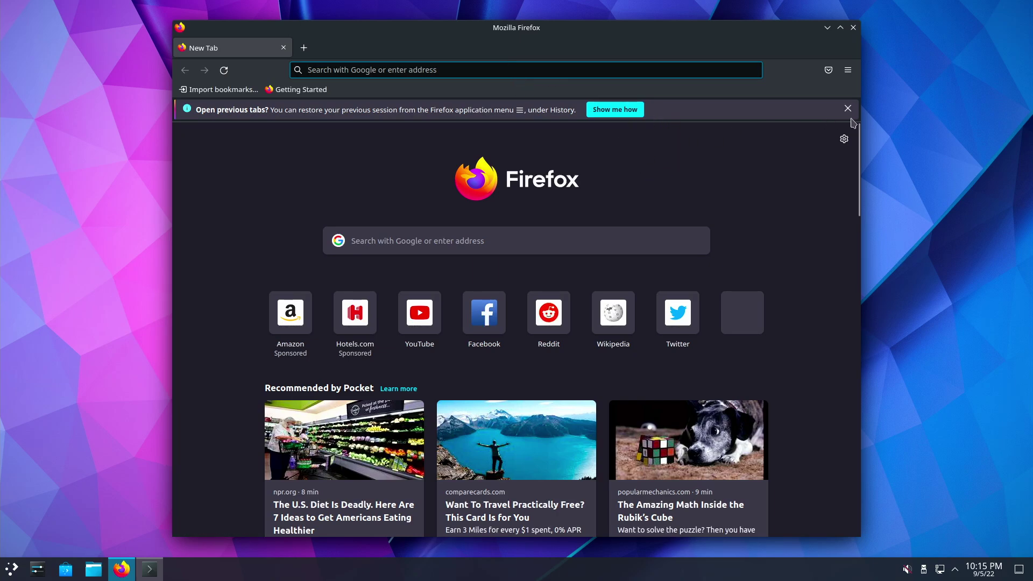
pyautogui.click(848, 71)
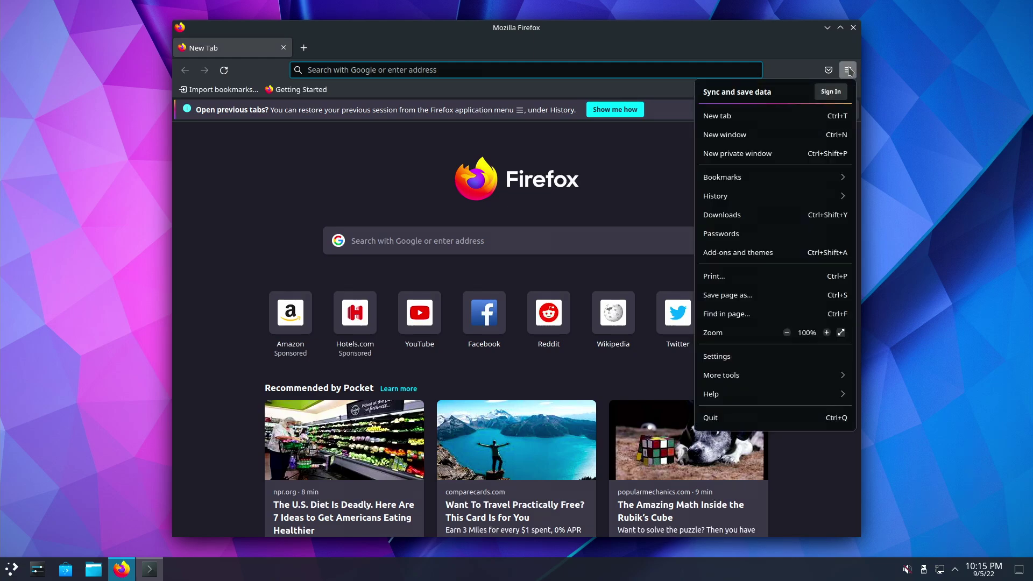
pyautogui.click(730, 403)
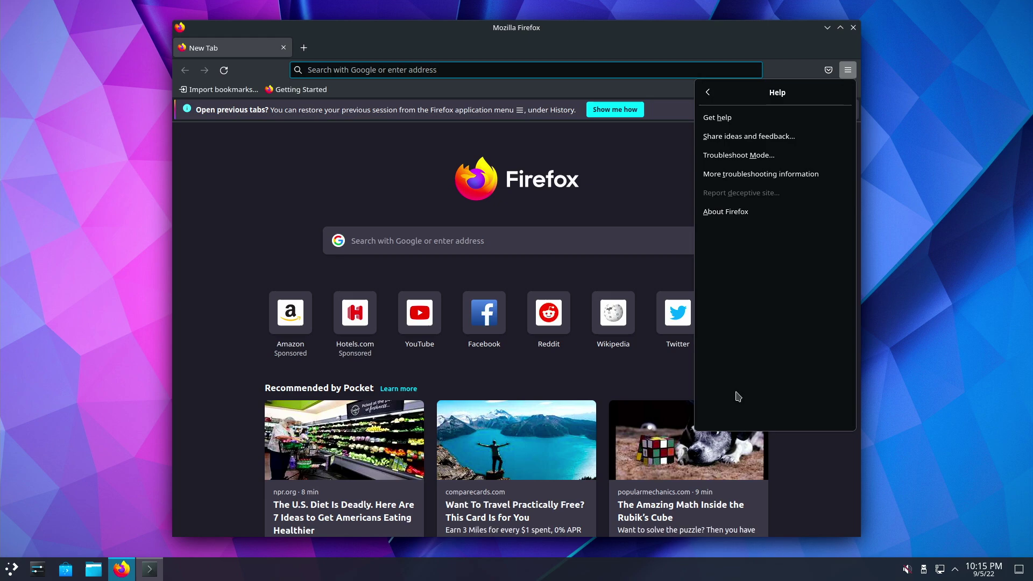
pyautogui.click(745, 211)
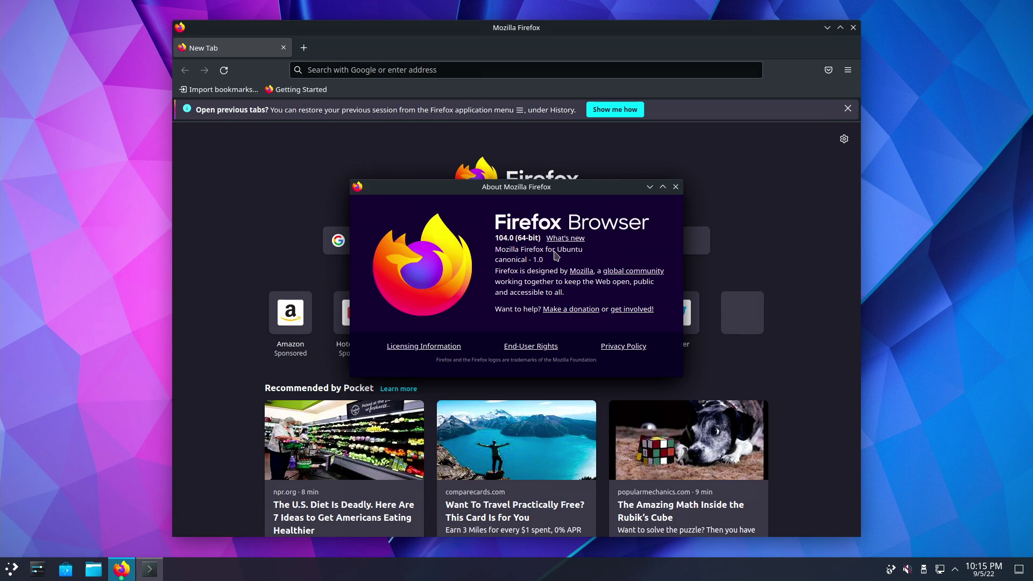
pyautogui.click(676, 187)
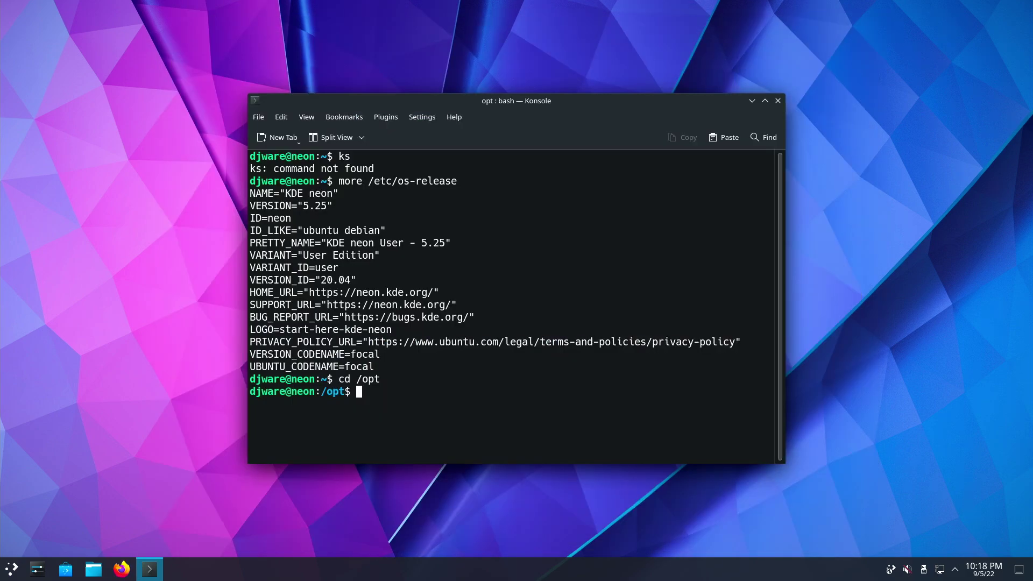
pyautogui.write('sudo git g')
pyautogui.press('BackSpace')
pyautogui.write('clone https://github.com/CISofy/lynis.git')
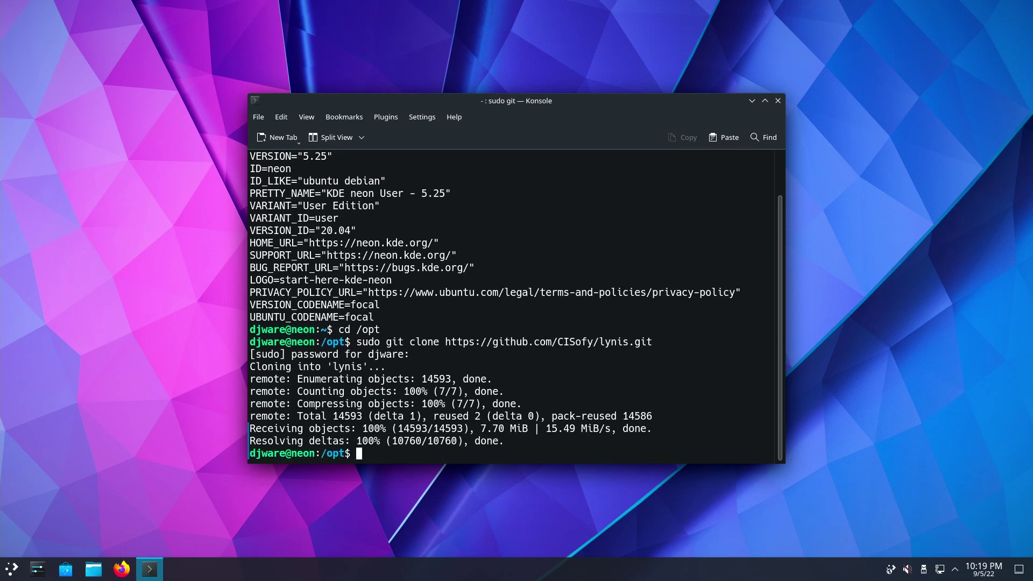
pyautogui.write('sudo')
pyautogui.press('BackSpace')
pyautogui.press('BackSpace')
pyautogui.press('BackSpace')
pyautogui.press('BackSpace')
pyautogui.press('BackSpace')
# Change into the lynis folder and start a full audit with sudo ./lynis audit system
pyautogui.write('cd l')
pyautogui.press('Tab')
pyautogui.press('Return')
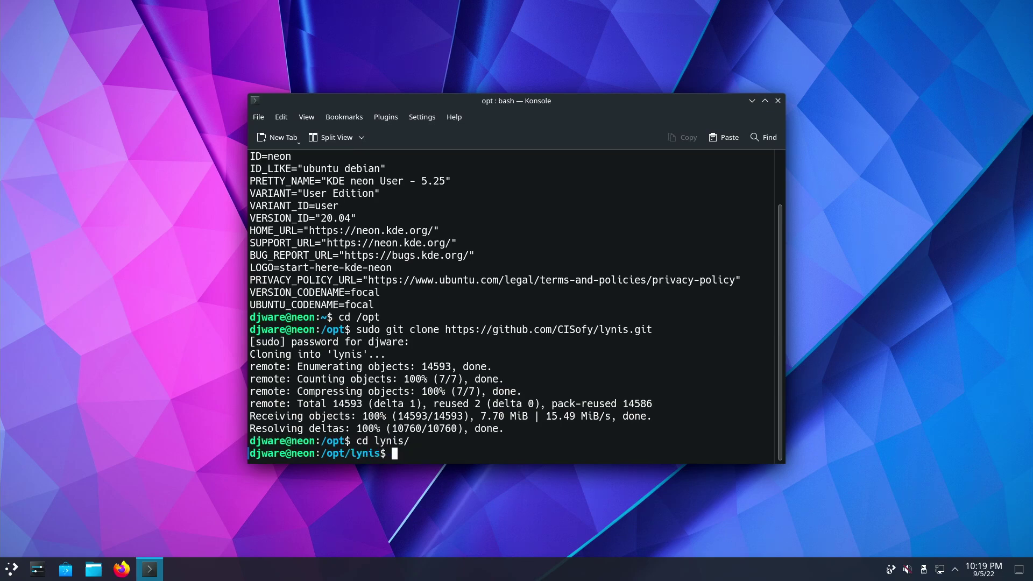
pyautogui.write('sudo ./lynis audit system')
pyautogui.press('Return')
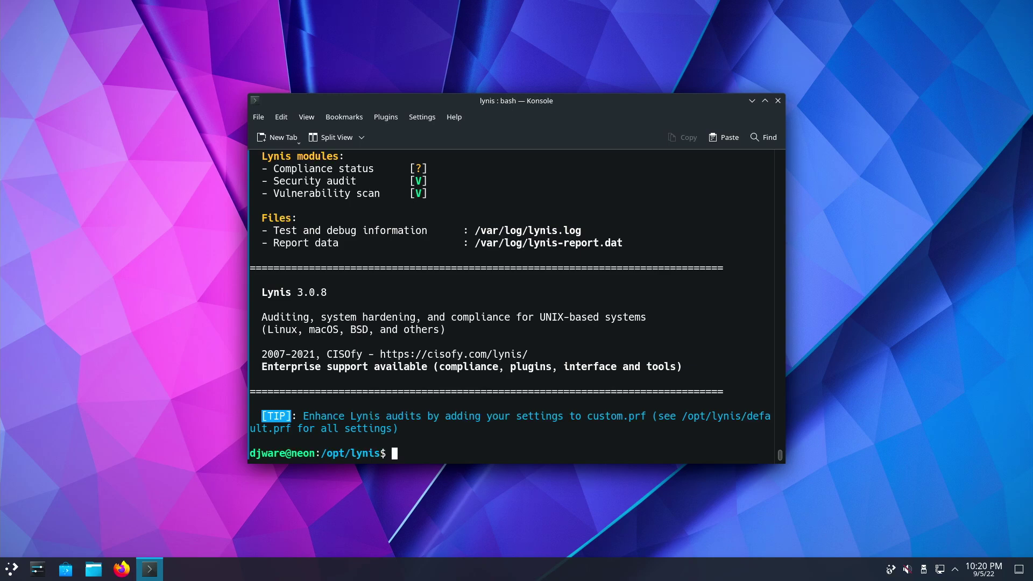
# Scroll through the Lynis output to review 2 warnings, 39 suggestions and hardening index 62 from 261 tests
pyautogui.scroll(6, 405, 341)
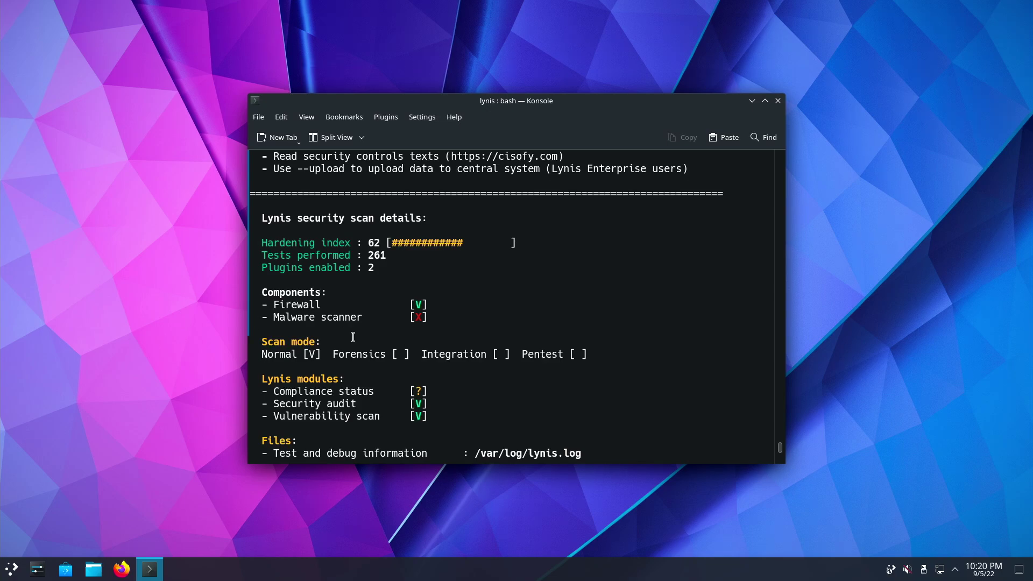
pyautogui.scroll(15, 353, 337)
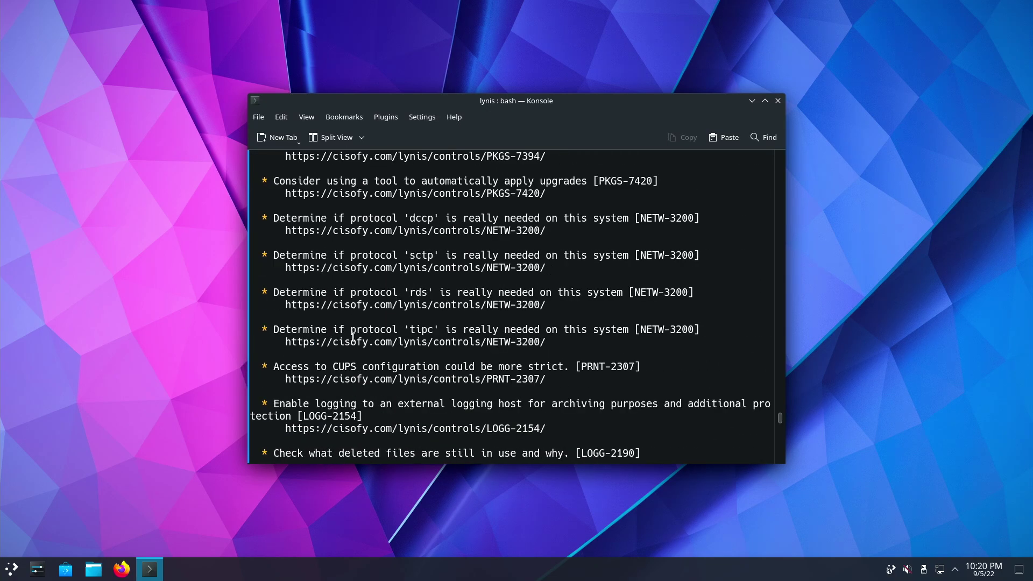
pyautogui.scroll(15, 353, 337)
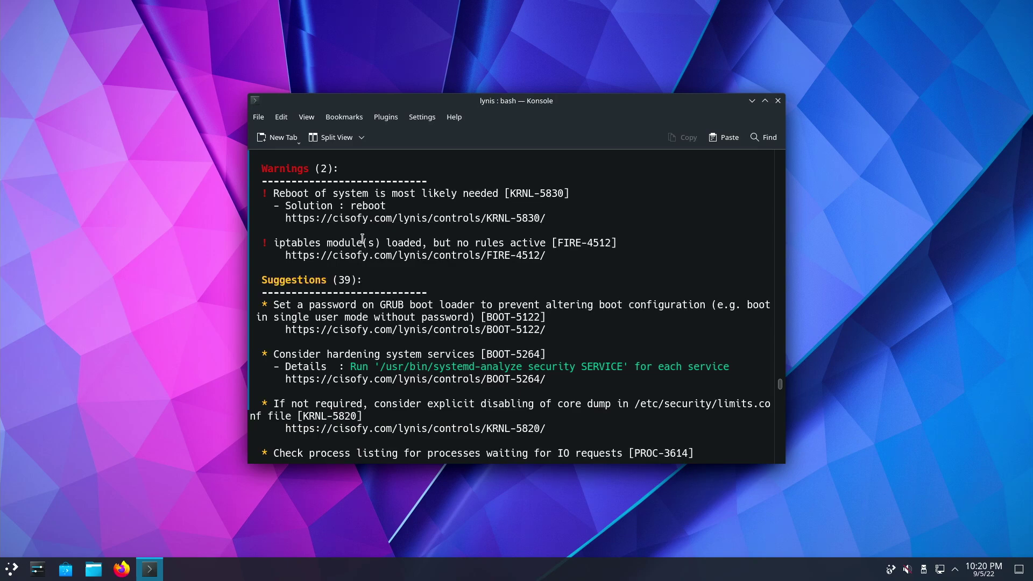
pyautogui.scroll(-3, 362, 239)
pyautogui.scroll(4, 350, 253)
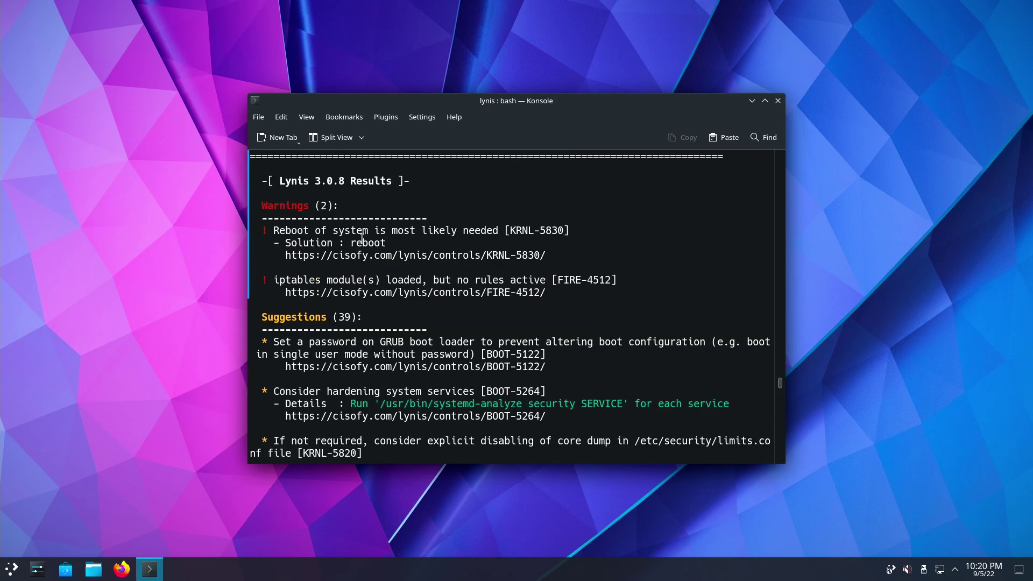
pyautogui.scroll(-1, 344, 263)
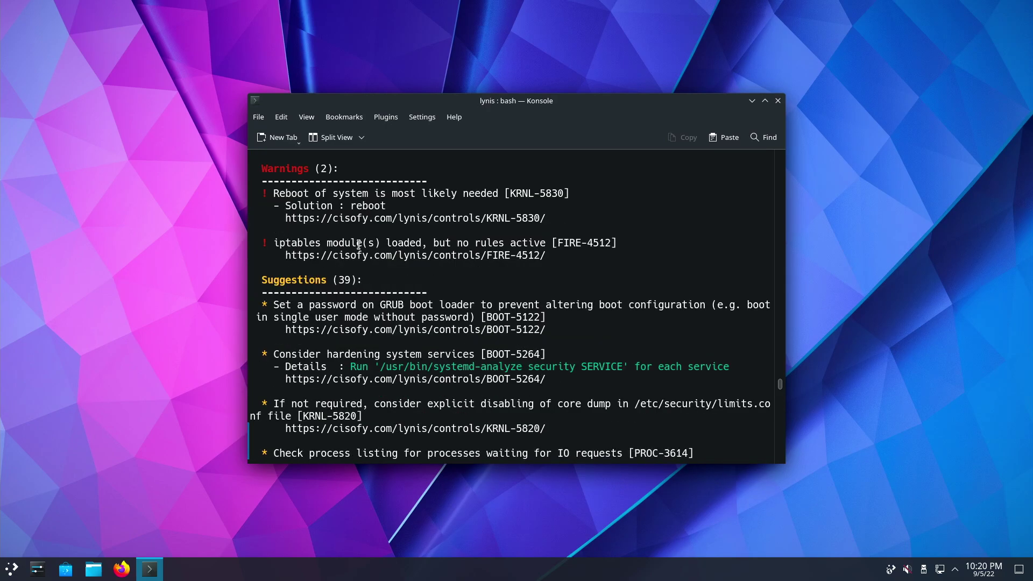
pyautogui.scroll(-9, 444, 242)
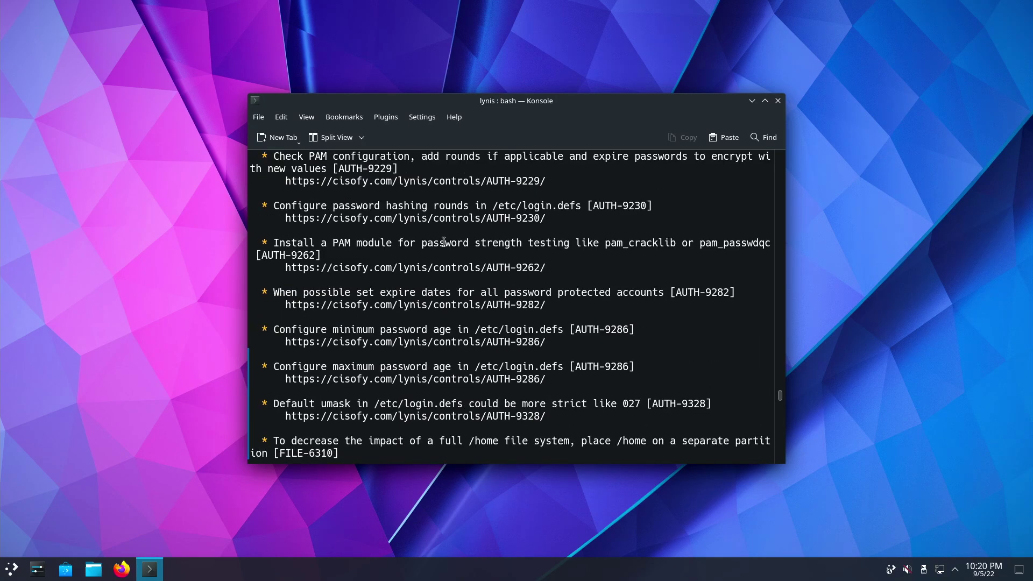
pyautogui.scroll(-7, 444, 276)
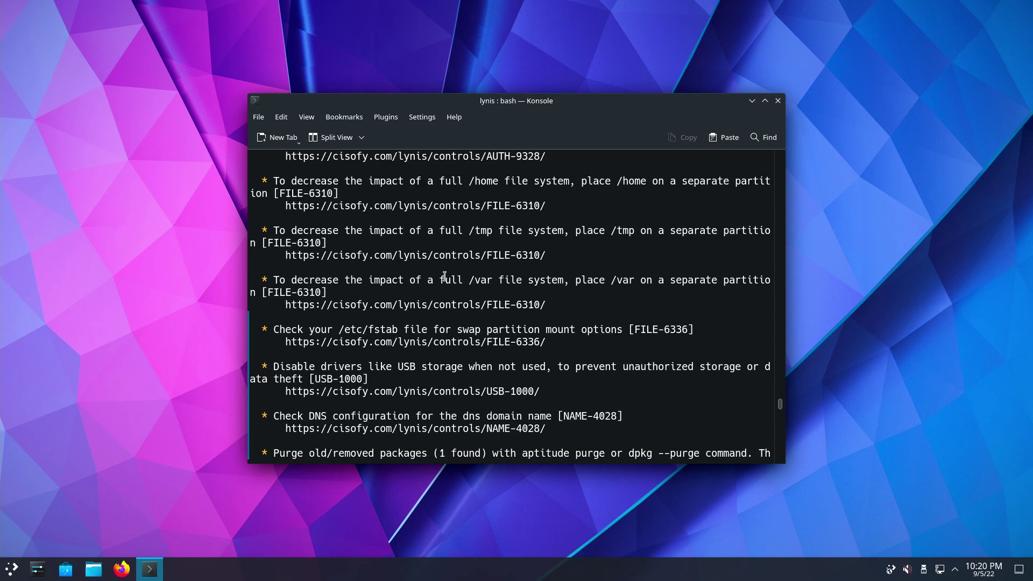
pyautogui.scroll(-7, 445, 276)
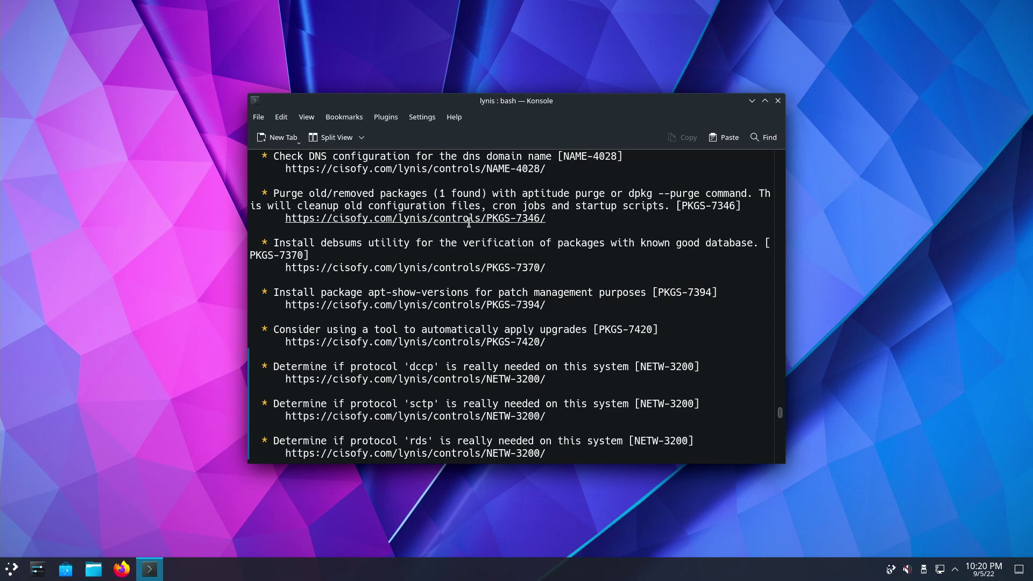
pyautogui.scroll(-2, 469, 222)
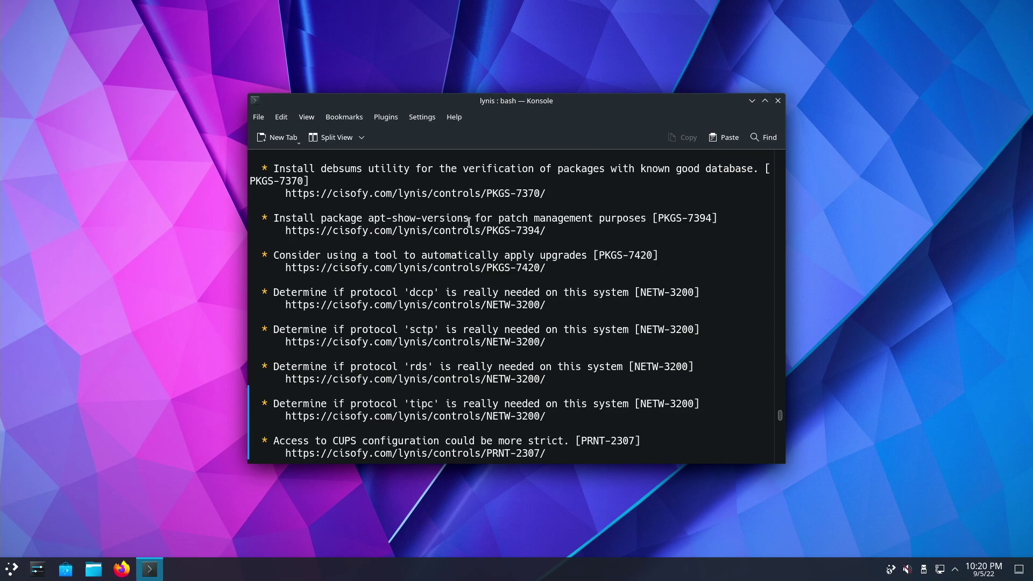
pyautogui.scroll(-2, 469, 223)
pyautogui.scroll(-2, 469, 222)
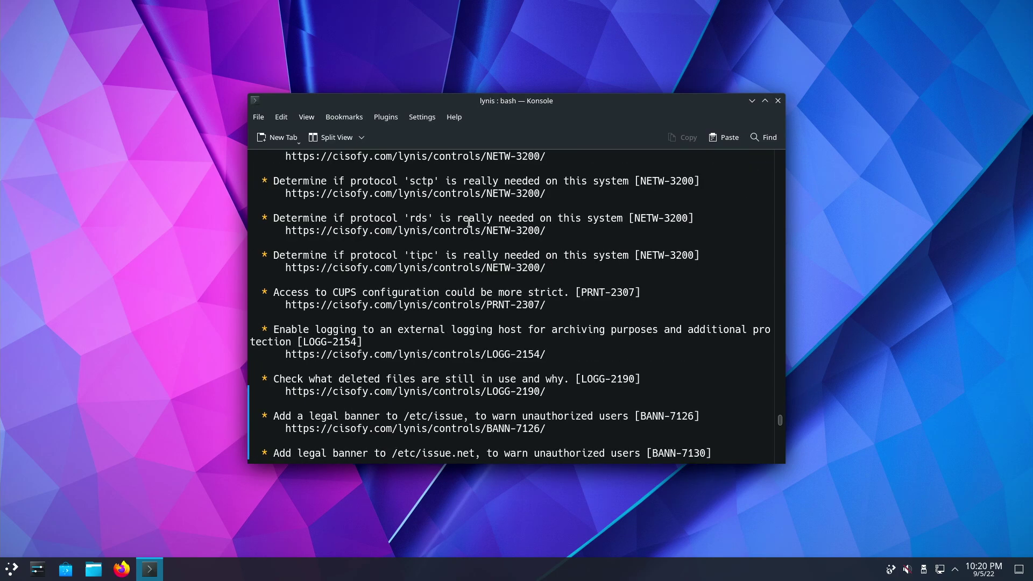
pyautogui.scroll(-8, 469, 222)
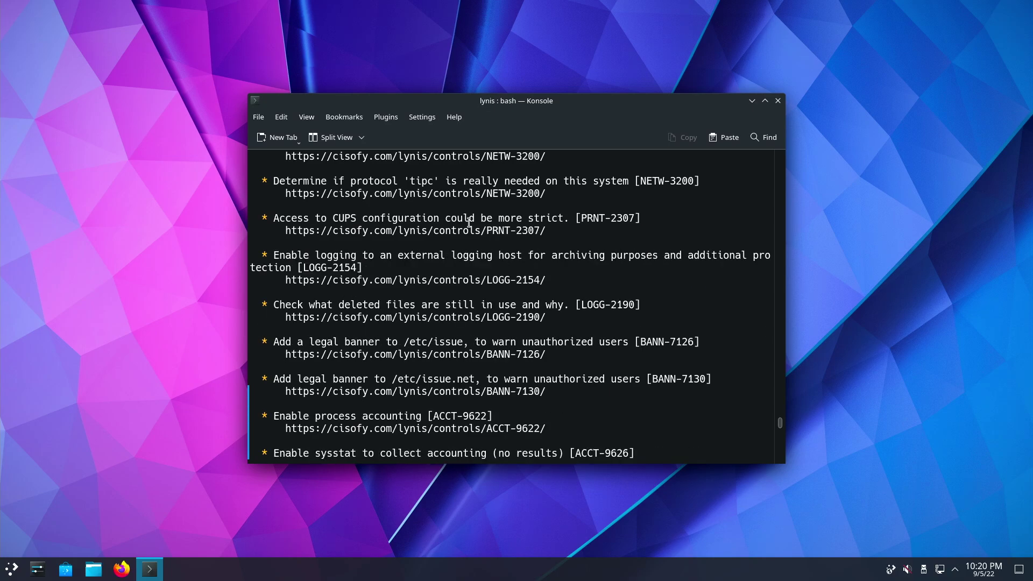
pyautogui.scroll(-6, 469, 222)
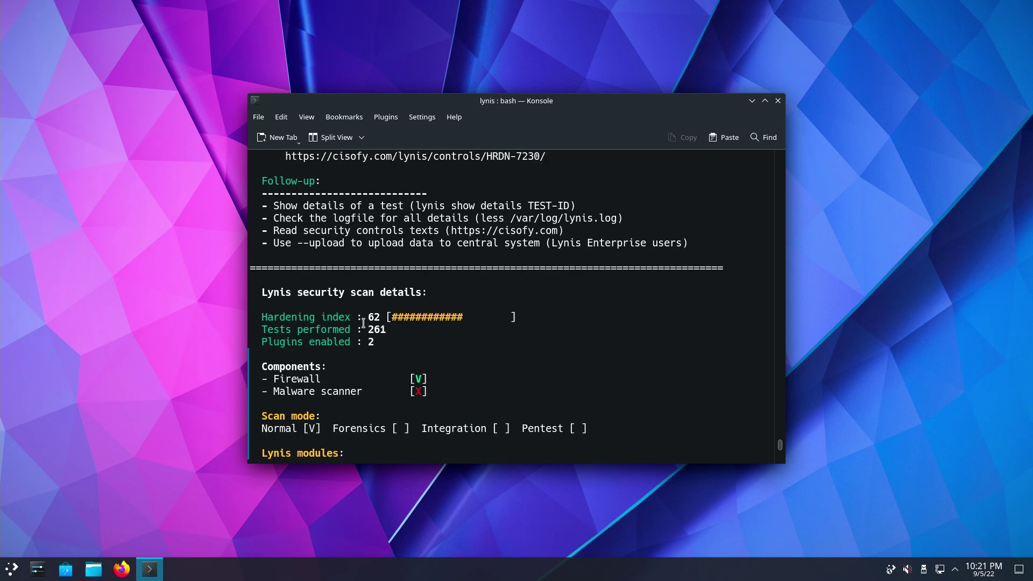
pyautogui.scroll(-3, 388, 319)
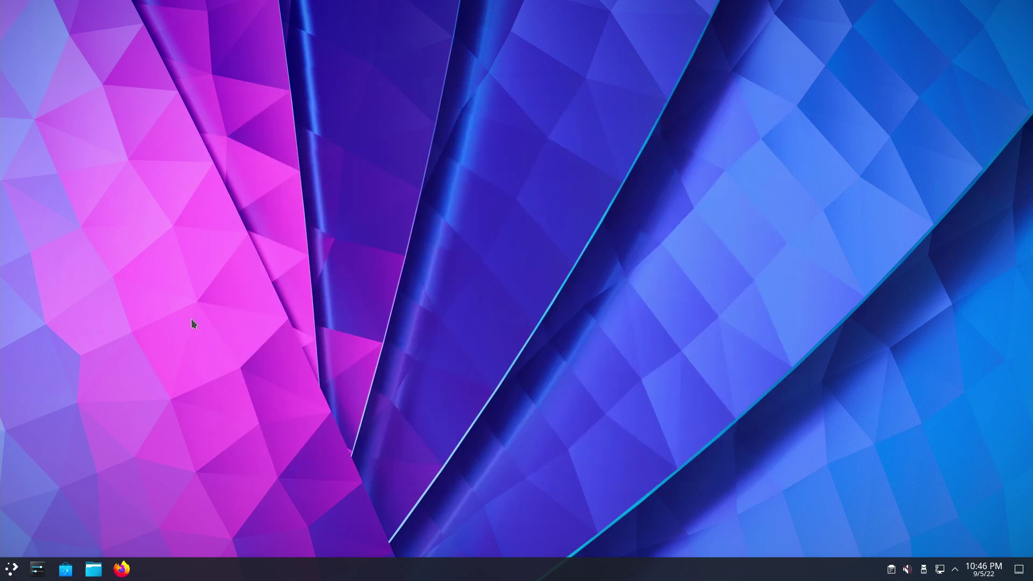